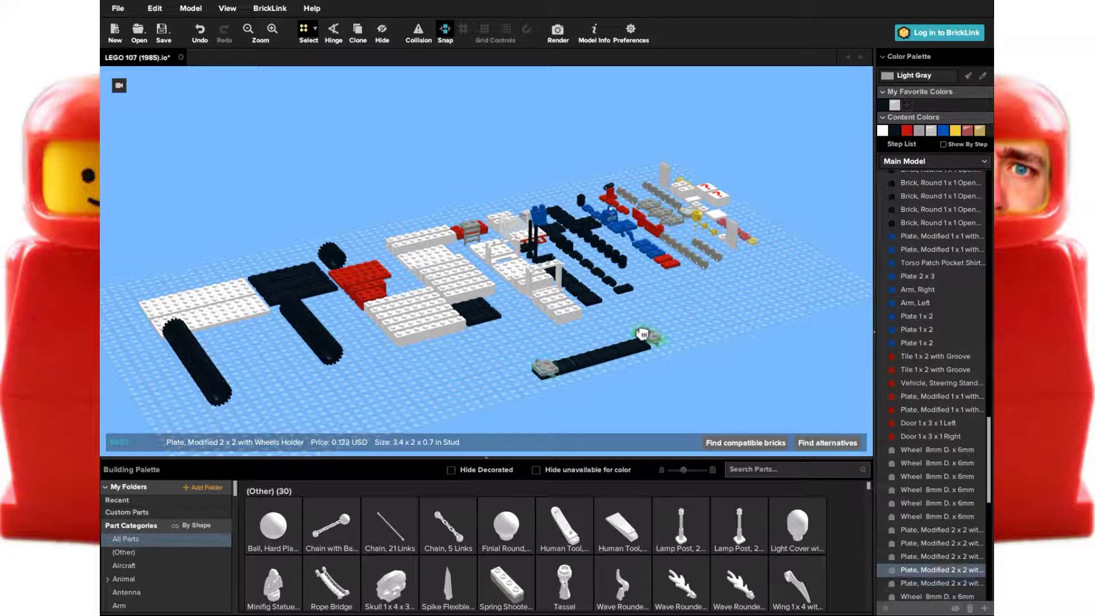
Step: Add the third light gray 2 x 2 wheel-holder plate and a black plate to the chassis base
{"action": "left_click", "coordinate": [600, 349]}
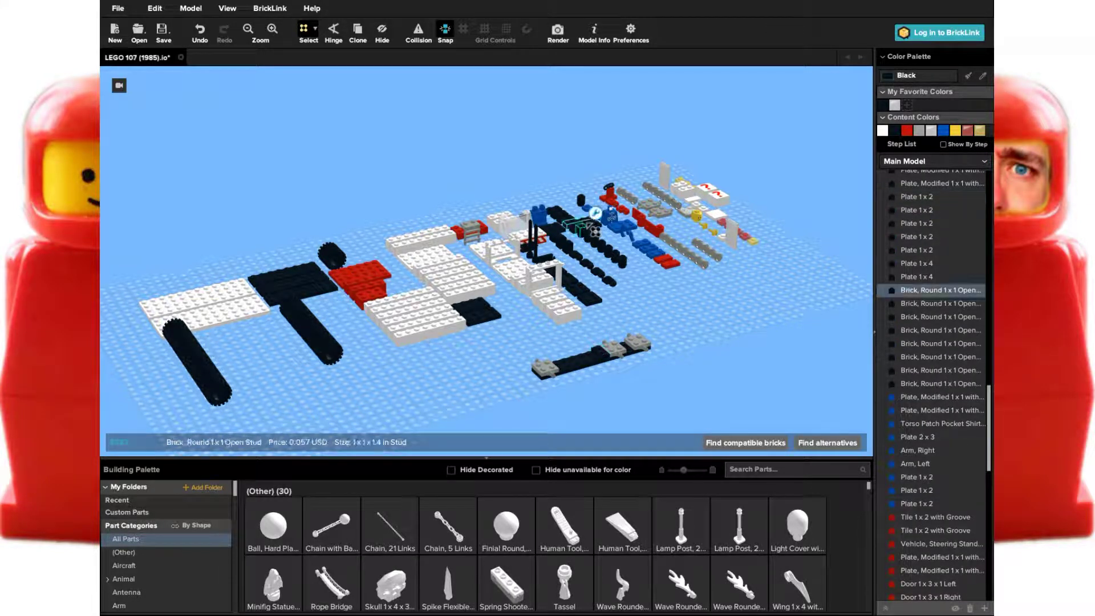
{"action": "left_click", "coordinate": [486, 312]}
{"action": "left_click", "coordinate": [564, 362]}
Step: Attach the black 1 x 1 clip-light plates along the sides of the chassis between the axles
{"action": "left_click", "coordinate": [594, 359]}
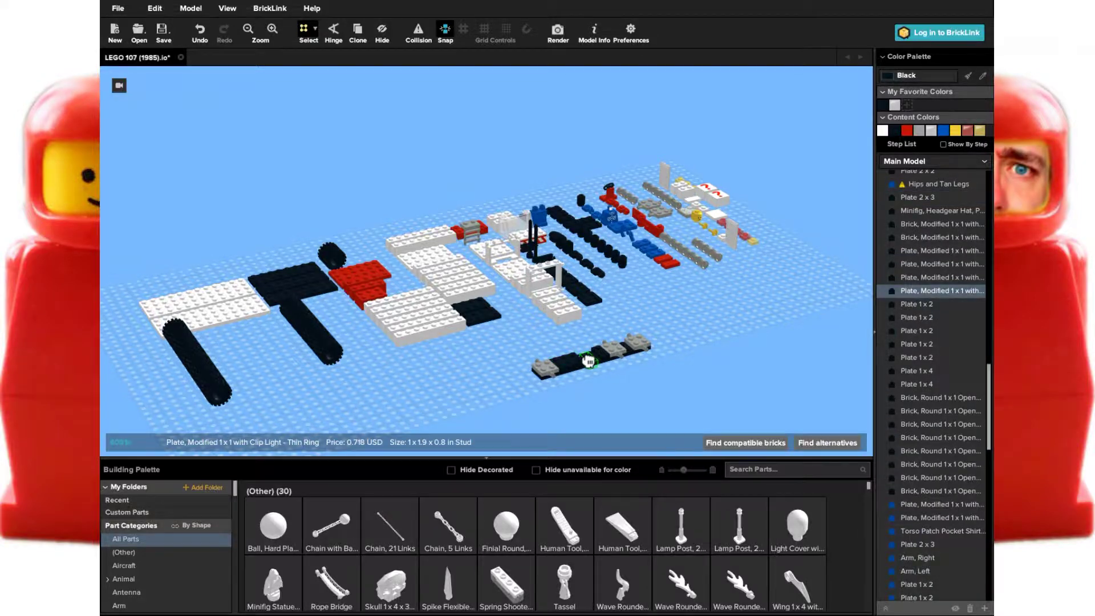
{"action": "scroll", "coordinate": [612, 329], "scroll_direction": "up", "scroll_amount": 5}
{"action": "scroll", "coordinate": [612, 329], "scroll_direction": "down", "scroll_amount": 5}
{"action": "left_click_drag", "start_coordinate": [624, 311], "coordinate": [664, 310]}
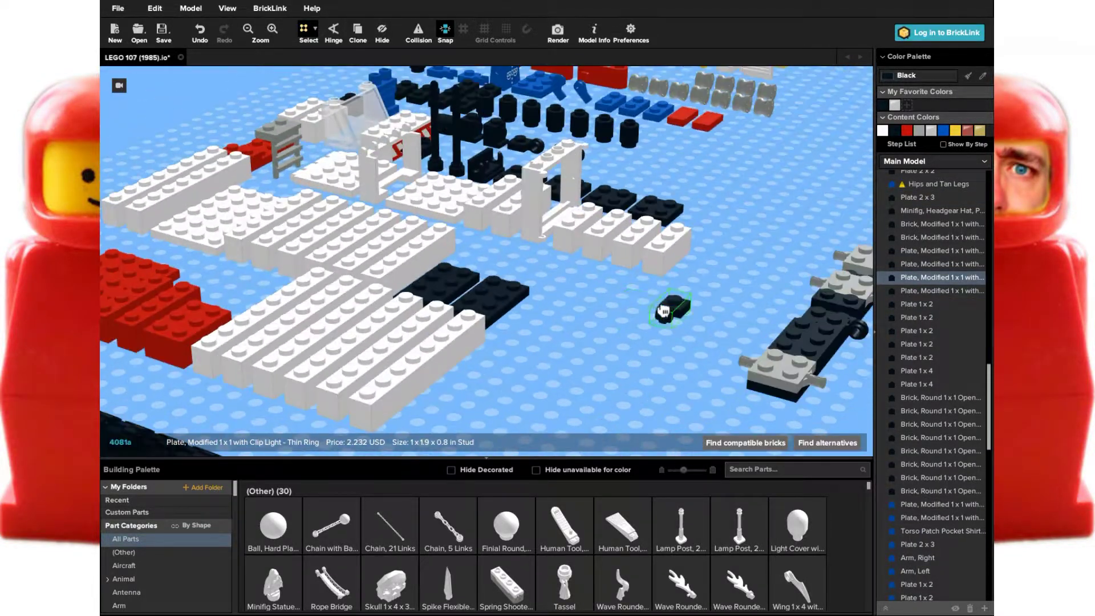
{"action": "right_click_drag", "start_coordinate": [700, 332], "coordinate": [680, 330]}
Step: Cover the chassis base with black plates, including a 2 x 4, and stack a 2 x 2 plate at the rear
{"action": "left_click_drag", "start_coordinate": [411, 269], "coordinate": [783, 331]}
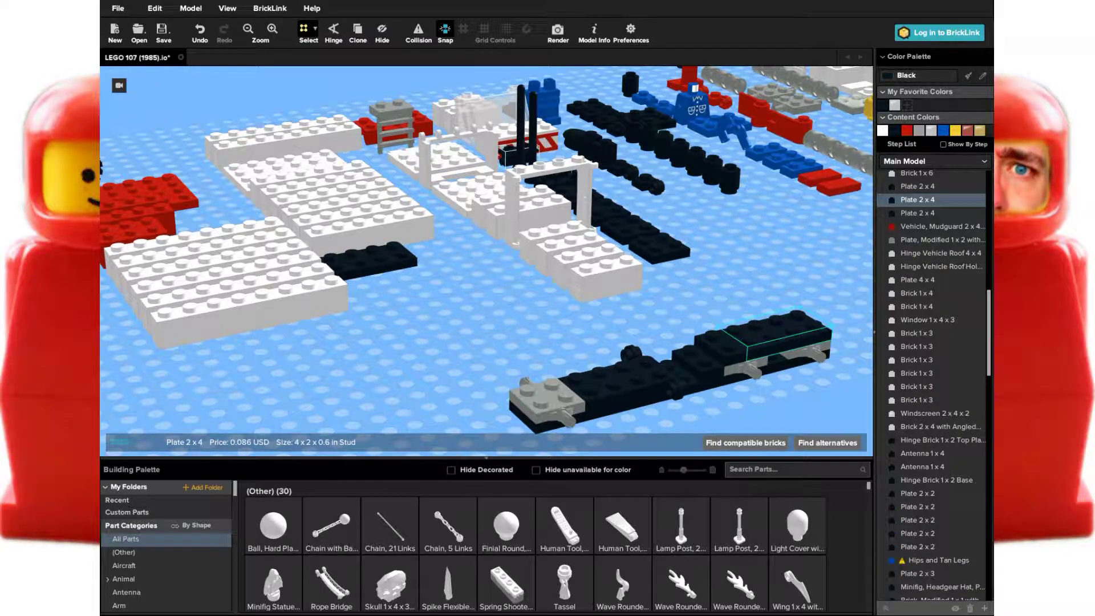
{"action": "left_click_drag", "start_coordinate": [252, 325], "coordinate": [773, 320]}
{"action": "right_click_drag", "start_coordinate": [772, 320], "coordinate": [829, 295]}
{"action": "left_click", "coordinate": [828, 295]}
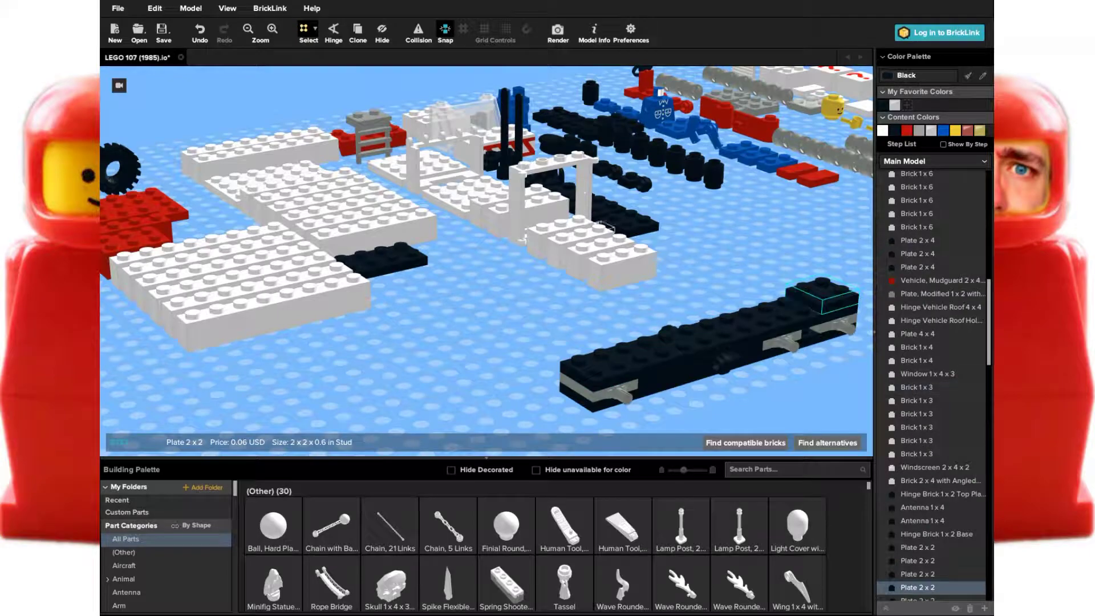
Step: Mount three 8mm D. x 6mm wheels on the axle pins along one side of the chassis
{"action": "right_click_drag", "start_coordinate": [562, 338], "coordinate": [755, 254]}
{"action": "left_click", "coordinate": [854, 184]}
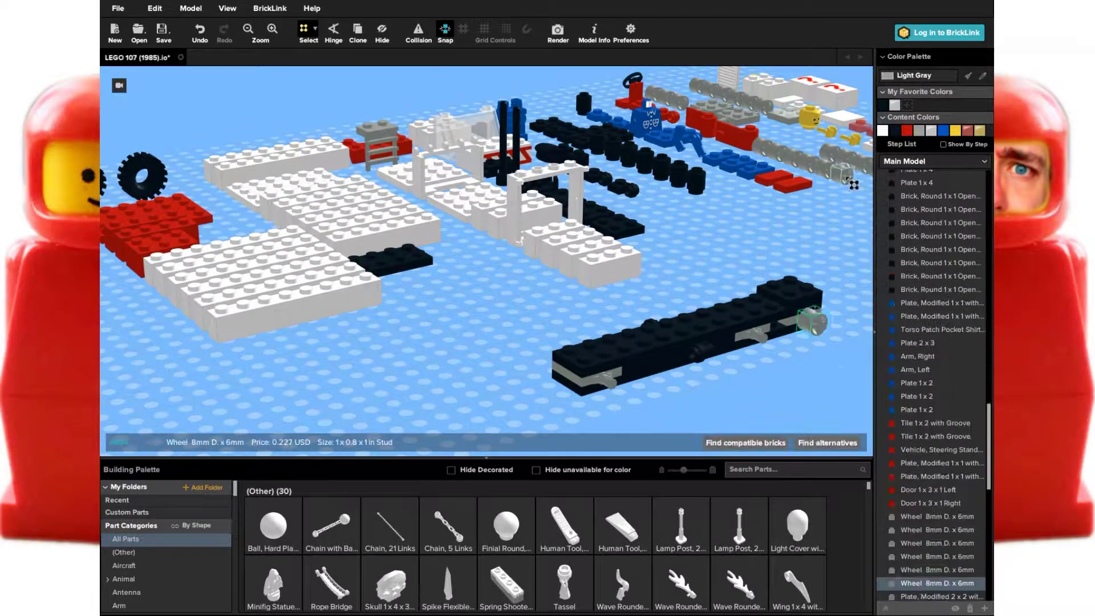
Step: Attach black 1 x 1 open-stud round bricks to the clip plates as side tanks along both sides of the chassis
{"action": "left_click_drag", "start_coordinate": [696, 181], "coordinate": [664, 274]}
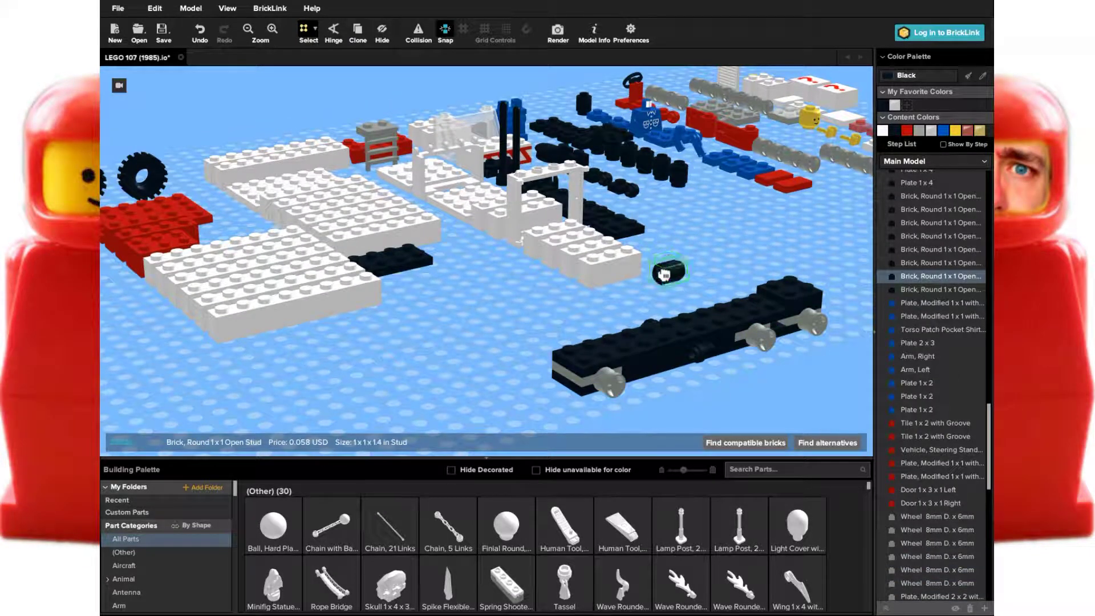
{"action": "right_click_drag", "start_coordinate": [710, 354], "coordinate": [848, 386]}
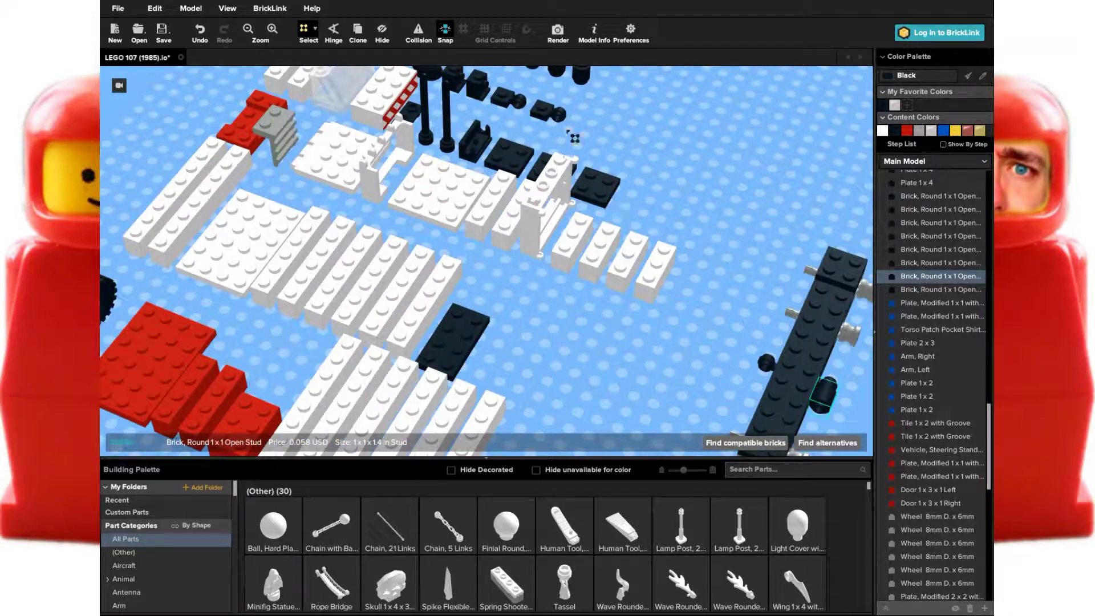
{"action": "right_click_drag", "start_coordinate": [758, 382], "coordinate": [787, 368]}
{"action": "left_click", "coordinate": [802, 368]}
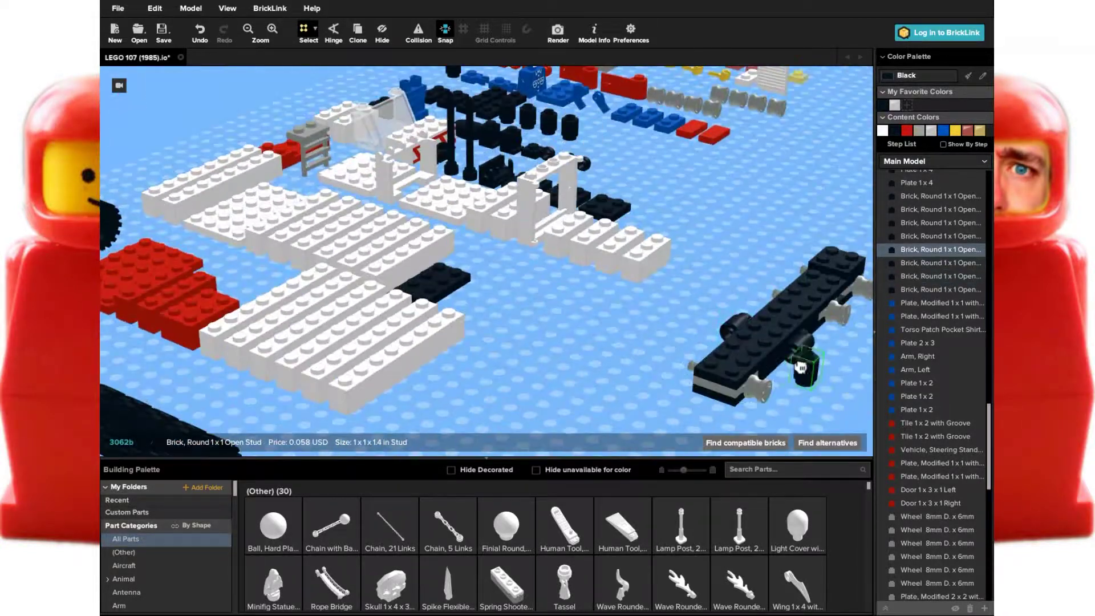
{"action": "left_click_drag", "start_coordinate": [809, 330], "coordinate": [749, 274]}
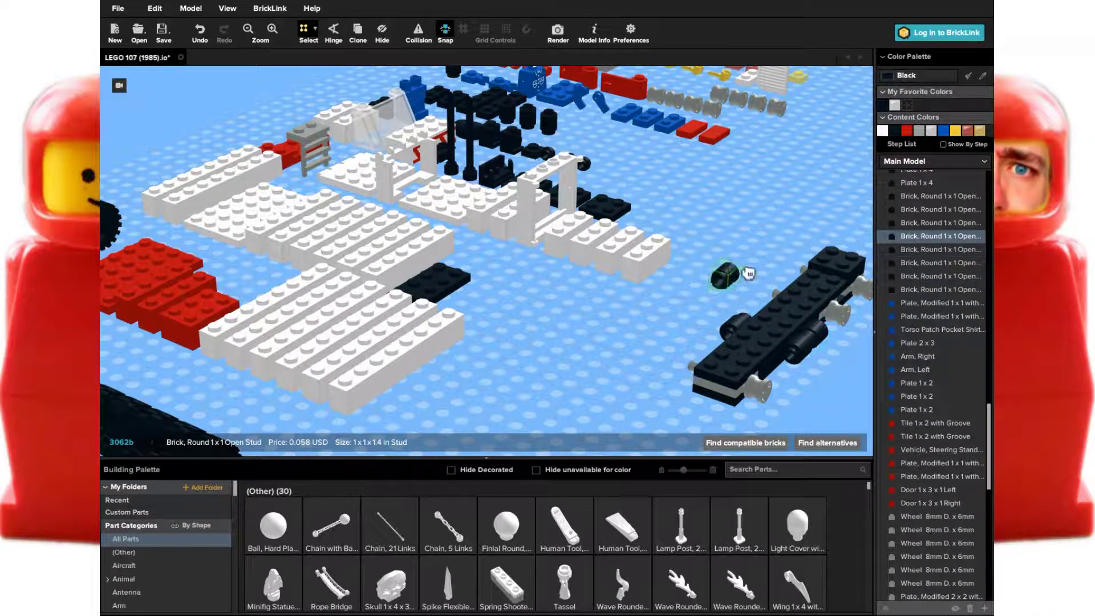
{"action": "right_click_drag", "start_coordinate": [752, 312], "coordinate": [713, 268]}
{"action": "left_click_drag", "start_coordinate": [713, 269], "coordinate": [734, 308]}
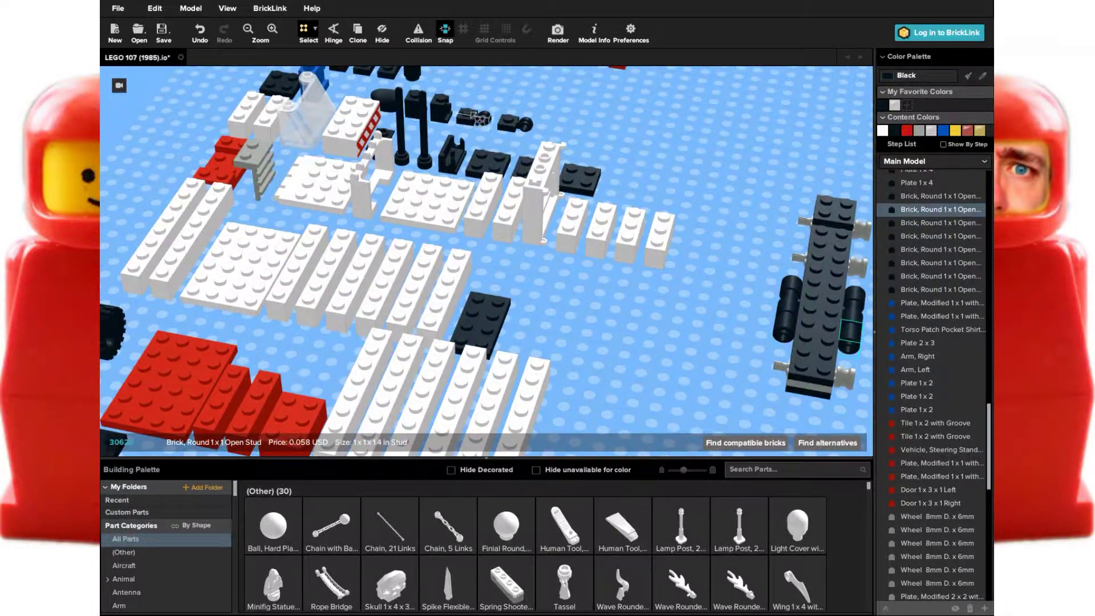
Step: Mount the 8mm D. x 6mm wheels on the axle pins along the opposite side of the chassis
{"action": "right_click_drag", "start_coordinate": [482, 118], "coordinate": [514, 91]}
{"action": "left_click_drag", "start_coordinate": [798, 216], "coordinate": [752, 219]}
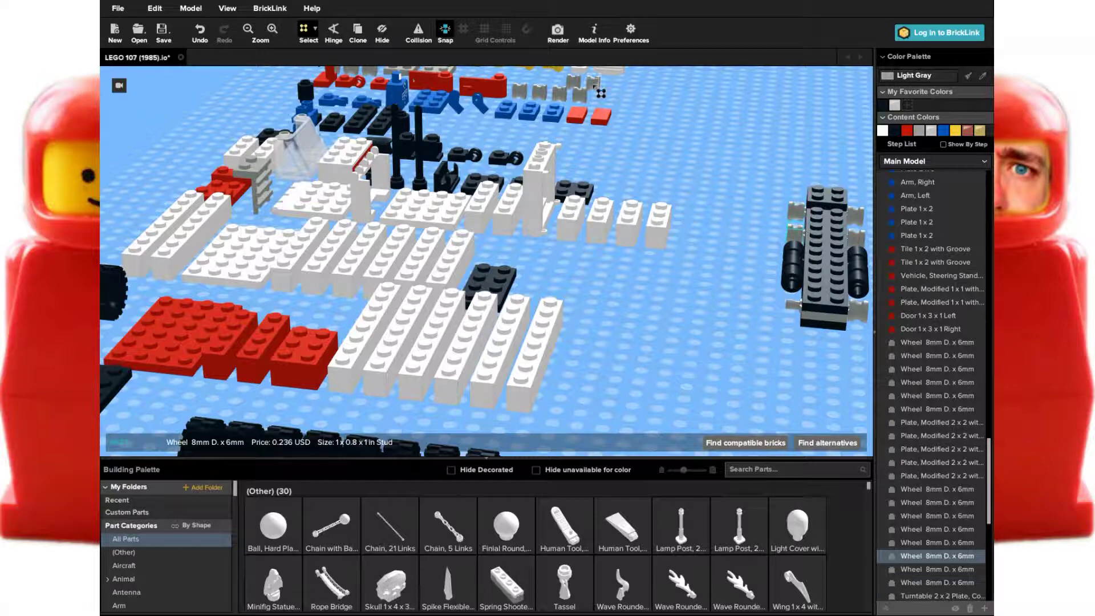
{"action": "right_click_drag", "start_coordinate": [694, 325], "coordinate": [681, 352]}
{"action": "scroll", "coordinate": [681, 351], "scroll_direction": "down", "scroll_amount": 5}
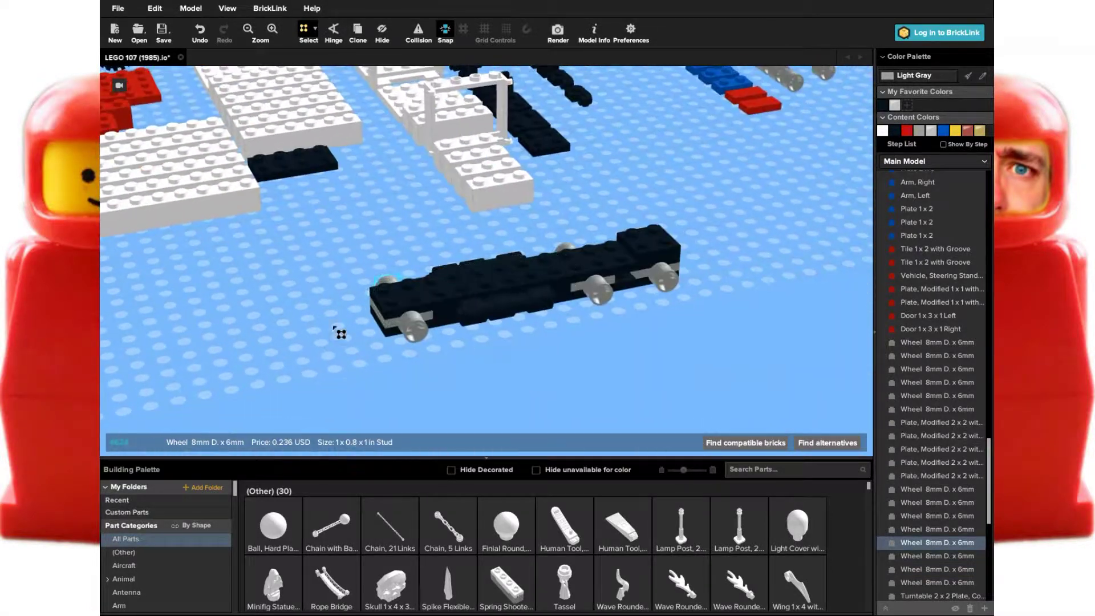
Step: Fit 21mm D. x 9mm offset-tread tires onto all six chassis wheels
{"action": "left_click", "coordinate": [581, 236]}
{"action": "left_click_drag", "start_coordinate": [581, 237], "coordinate": [445, 259]}
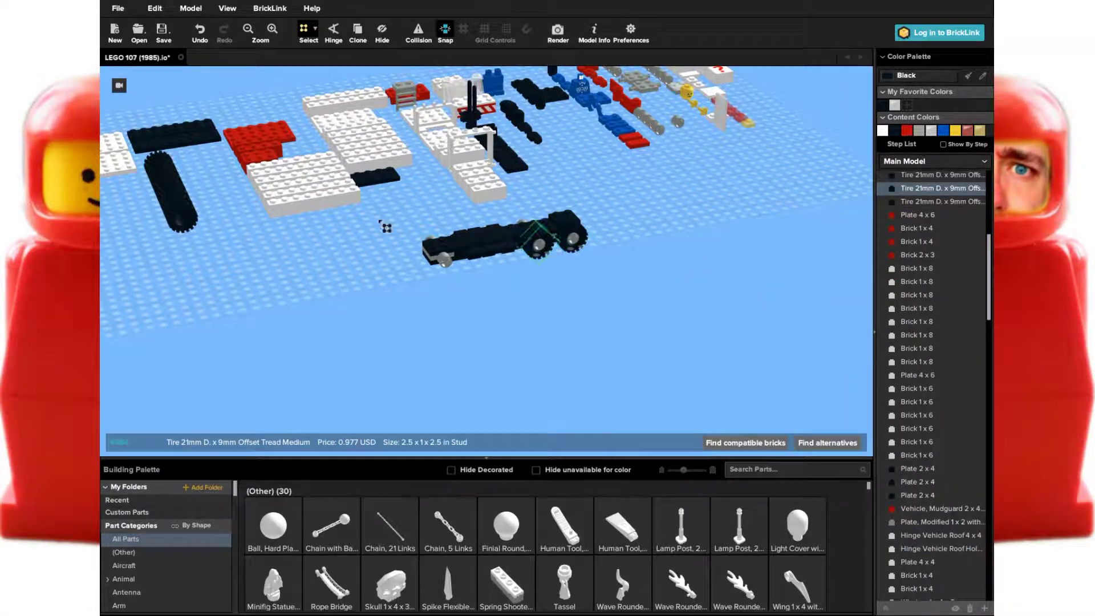
{"action": "left_click_drag", "start_coordinate": [229, 108], "coordinate": [539, 244]}
{"action": "left_click_drag", "start_coordinate": [182, 222], "coordinate": [460, 206]}
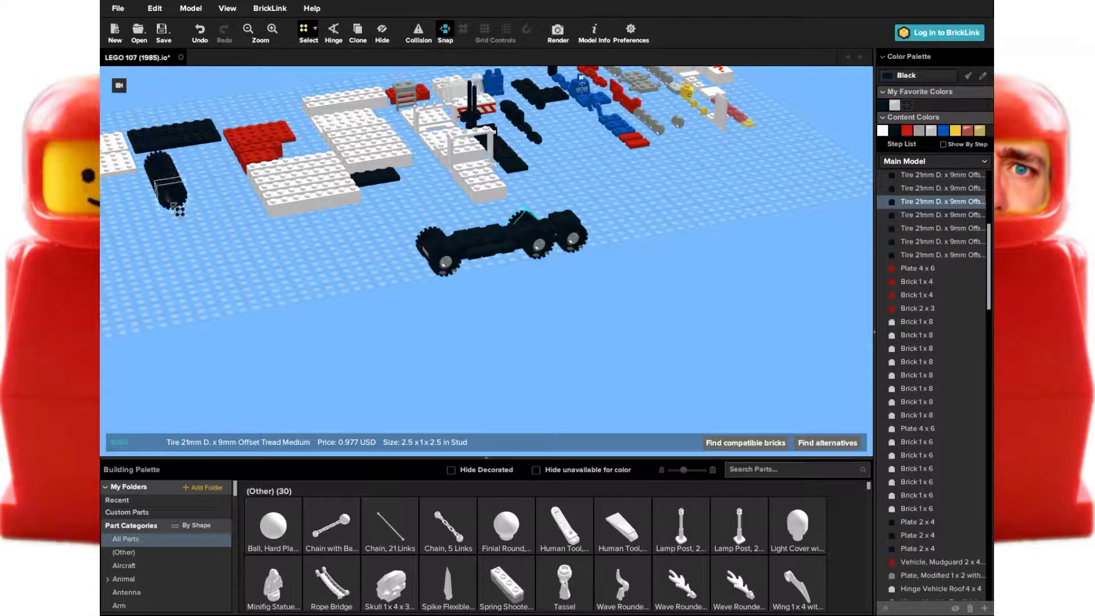
Step: Rotate the wheel-and-tire pairs on the middle axle by 45° with the Hinge tool
{"action": "scroll", "coordinate": [400, 251], "scroll_direction": "up", "scroll_amount": 5}
{"action": "key", "text": "h"}
{"action": "left_click", "coordinate": [405, 251]}
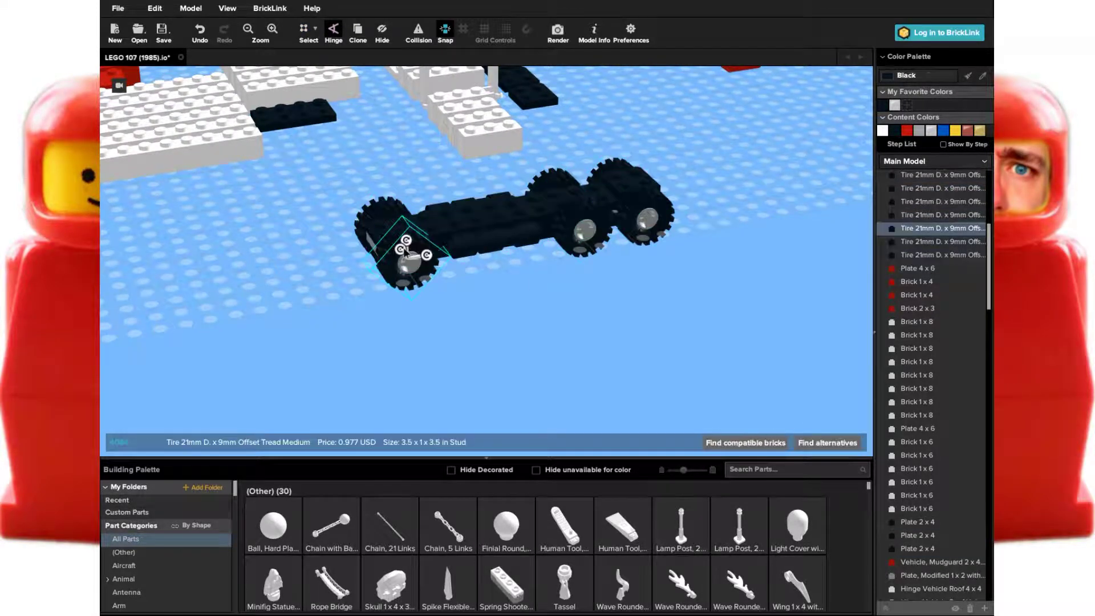
{"action": "left_click", "coordinate": [642, 165]}
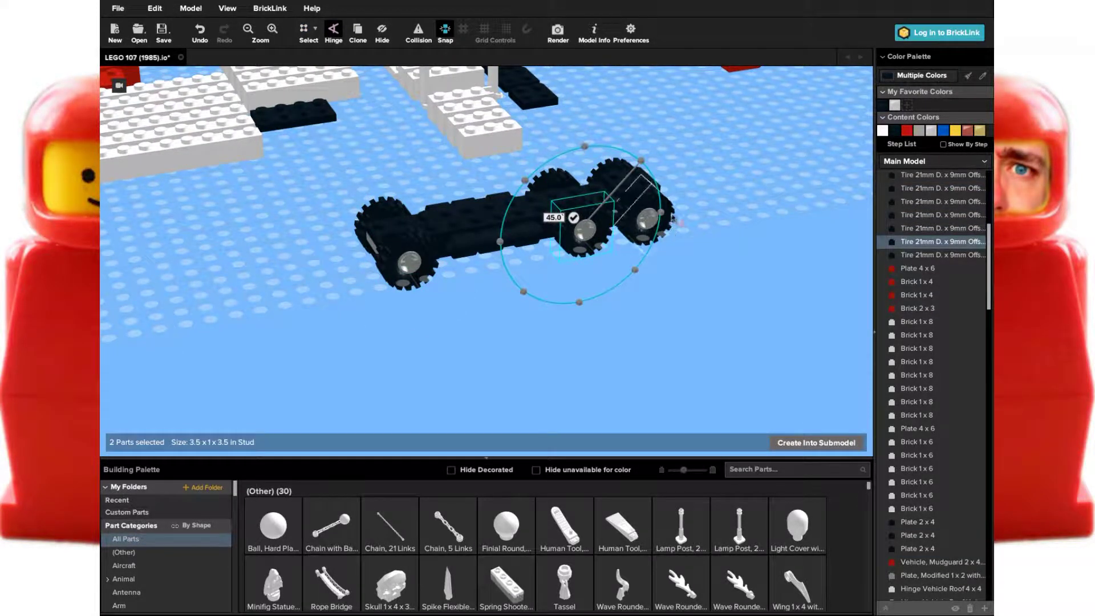
{"action": "left_click", "coordinate": [673, 220]}
{"action": "left_click", "coordinate": [405, 251]}
{"action": "left_click", "coordinate": [618, 158]}
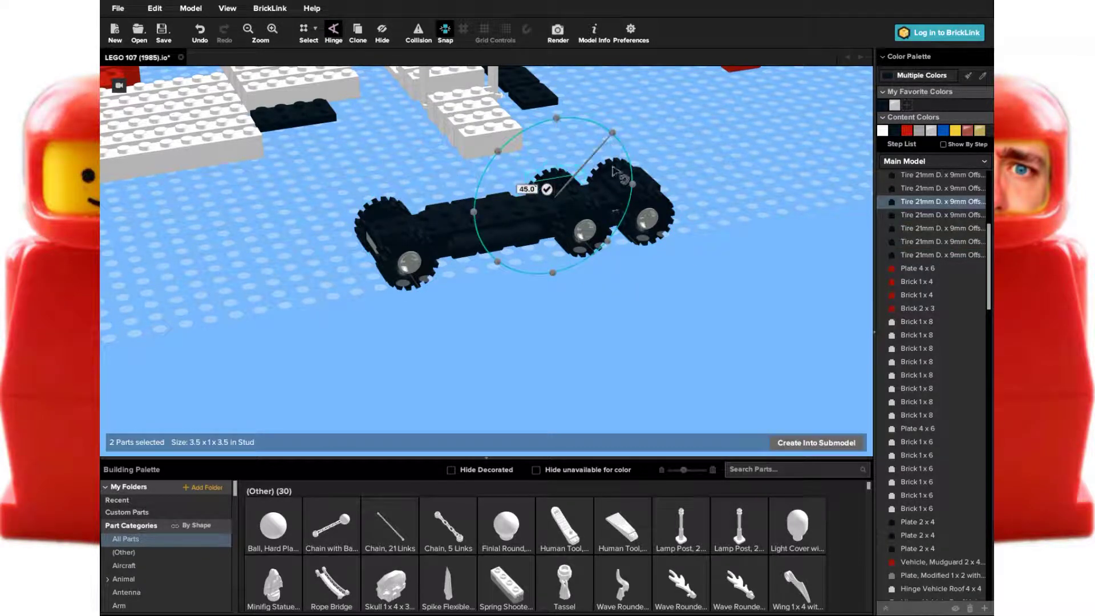
{"action": "left_click", "coordinate": [624, 183]}
{"action": "left_click", "coordinate": [655, 291]}
{"action": "key", "text": "v"}
Step: Select the assembled chassis as a whole and place the light gray 2 x 2 turntable plate on its rear end
{"action": "left_click", "coordinate": [627, 240]}
{"action": "right_click_drag", "start_coordinate": [627, 240], "coordinate": [390, 324]}
{"action": "scroll", "coordinate": [545, 139], "scroll_direction": "down", "scroll_amount": 5}
{"action": "right_click_drag", "start_coordinate": [545, 139], "coordinate": [299, 221]}
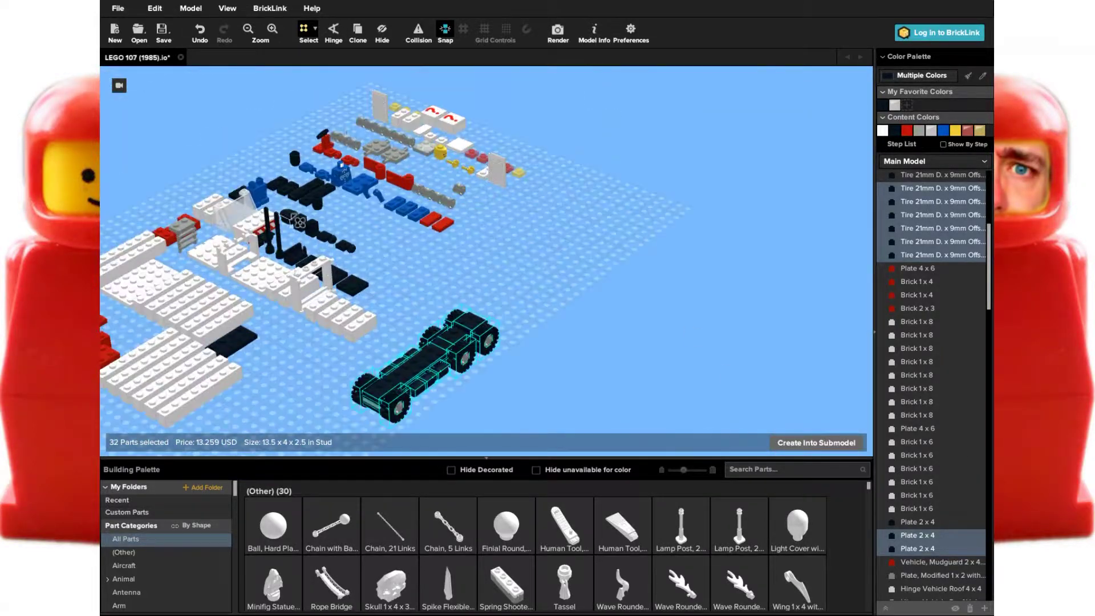
{"action": "right_click_drag", "start_coordinate": [464, 164], "coordinate": [571, 257]}
{"action": "left_click", "coordinate": [630, 342]}
{"action": "mouse_move", "coordinate": [653, 294]}
{"action": "right_mouse_down"}
{"action": "mouse_move", "coordinate": [759, 331]}
{"action": "mouse_move", "coordinate": [656, 286]}
{"action": "right_mouse_up"}
Step: Bring the red 2 x 4 arched mudguard and the red 4 x 6 plate over to the front of the chassis
{"action": "left_click_drag", "start_coordinate": [359, 185], "coordinate": [405, 323]}
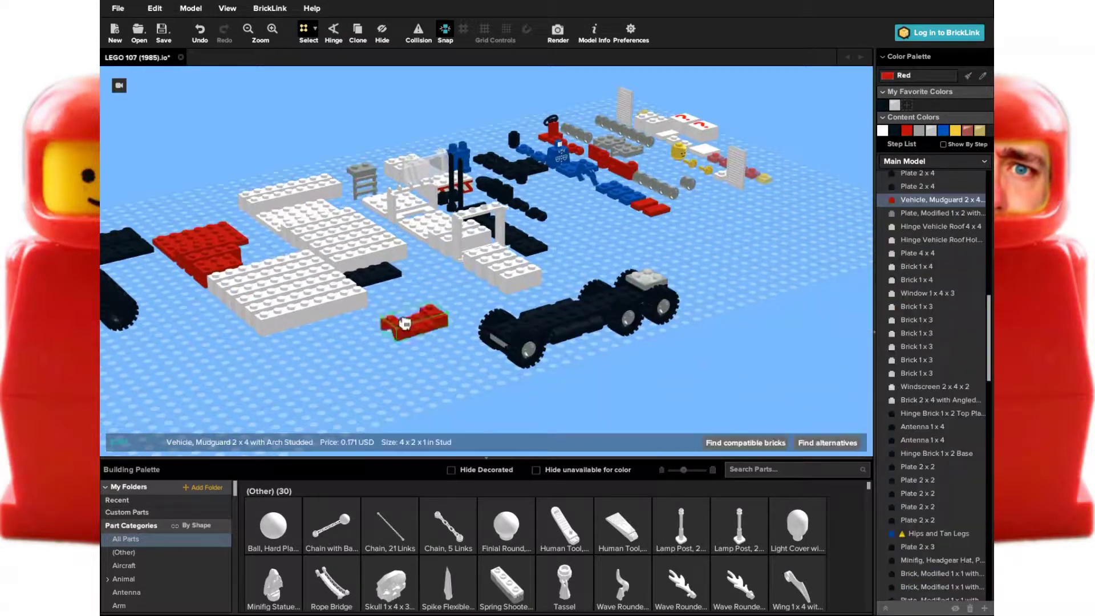
{"action": "left_click_drag", "start_coordinate": [199, 242], "coordinate": [542, 320]}
{"action": "right_click_drag", "start_coordinate": [542, 319], "coordinate": [509, 406]}
{"action": "scroll", "coordinate": [589, 368], "scroll_direction": "up", "scroll_amount": 5}
{"action": "left_click", "coordinate": [502, 394]}
{"action": "key", "text": "Escape"}
{"action": "left_click_drag", "start_coordinate": [570, 342], "coordinate": [308, 370]}
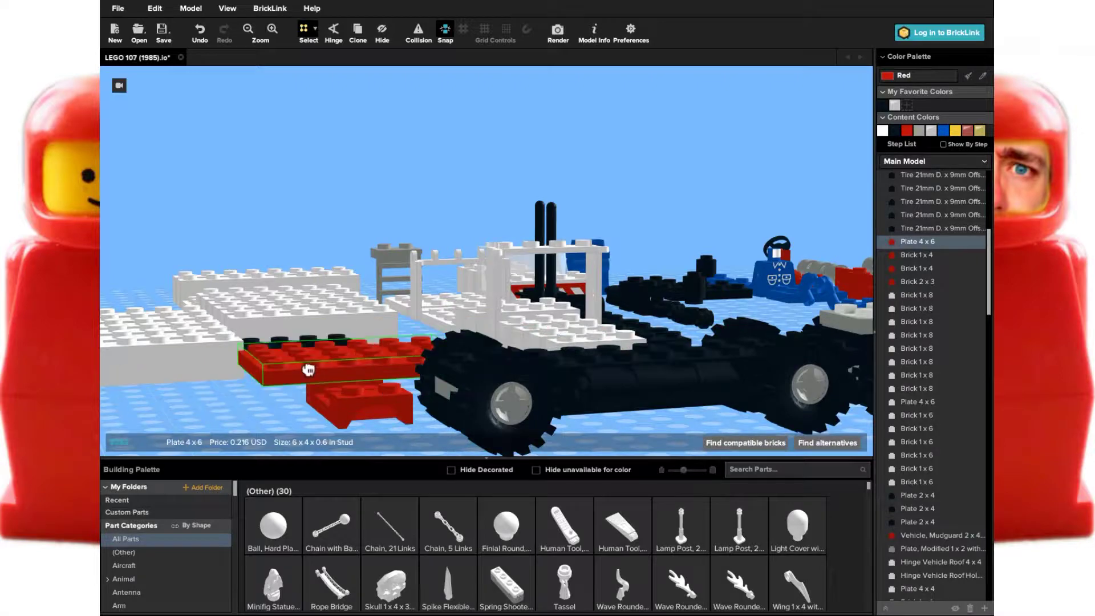
{"action": "scroll", "coordinate": [200, 398], "scroll_direction": "down", "scroll_amount": 3}
Step: Undo the accidental move of the black 2 x 8 plate and fit the red 4 x 6 plate behind the mudguard
{"action": "left_click", "coordinate": [764, 346]}
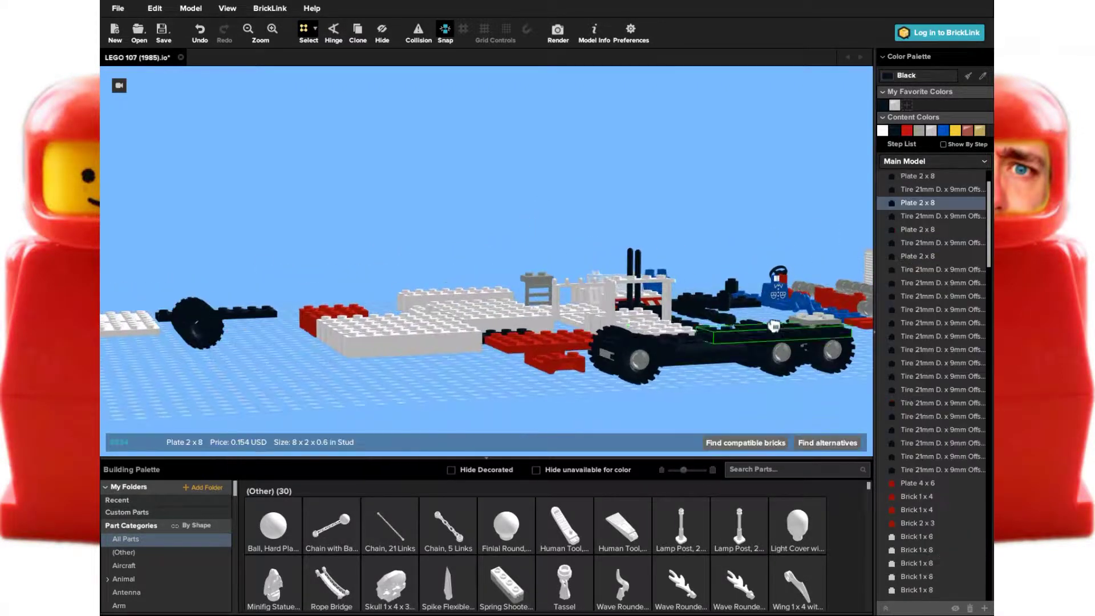
{"action": "right_click_drag", "start_coordinate": [693, 332], "coordinate": [695, 338]}
{"action": "key", "text": "ctrl+z"}
{"action": "scroll", "coordinate": [645, 386], "scroll_direction": "up", "scroll_amount": 2}
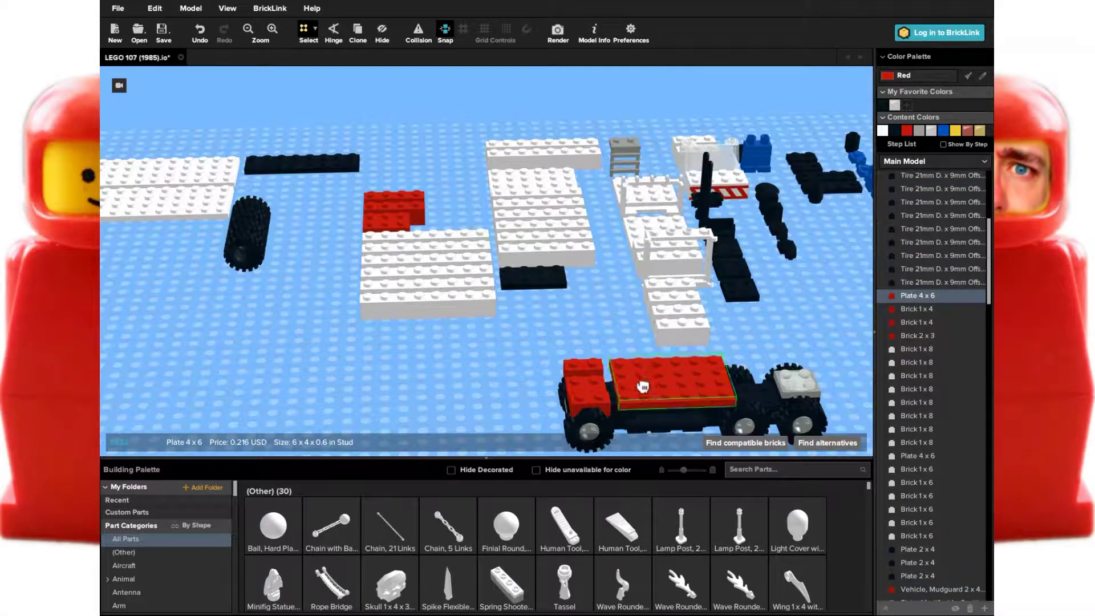
{"action": "right_click_drag", "start_coordinate": [645, 386], "coordinate": [550, 300]}
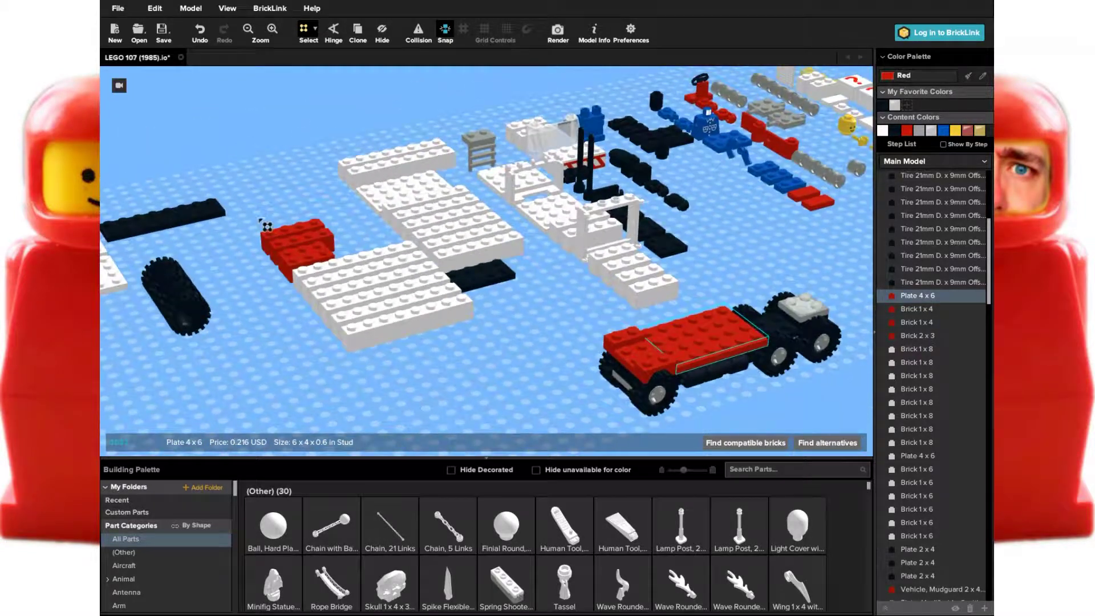
Step: Build up the front of the cab with the red 2 x 3 brick and red 1 x 4 bricks
{"action": "left_click", "coordinate": [616, 325]}
{"action": "right_click_drag", "start_coordinate": [616, 326], "coordinate": [601, 296]}
{"action": "left_click", "coordinate": [676, 345]}
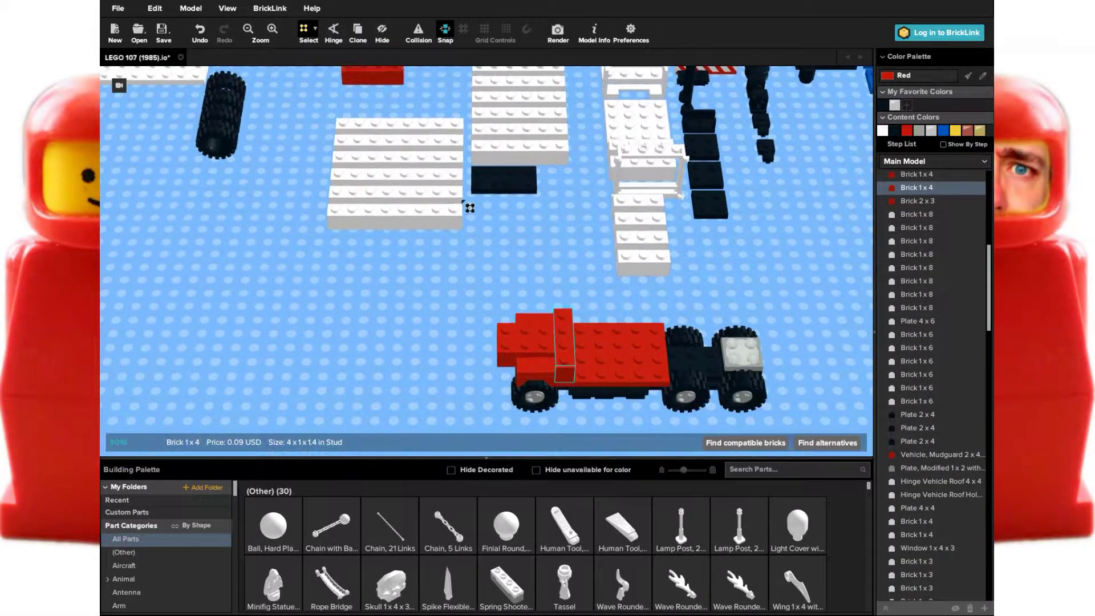
{"action": "left_click", "coordinate": [653, 349]}
Step: Add the red doors, steering stand and grooved 1 x 2 tiles to the truck cab
{"action": "right_click_drag", "start_coordinate": [653, 349], "coordinate": [706, 168]}
{"action": "left_click", "coordinate": [706, 168]}
{"action": "right_click_drag", "start_coordinate": [660, 255], "coordinate": [831, 277]}
{"action": "left_click", "coordinate": [693, 209]}
{"action": "left_click", "coordinate": [650, 251]}
{"action": "right_click_drag", "start_coordinate": [651, 251], "coordinate": [571, 171]}
{"action": "left_click", "coordinate": [587, 142]}
{"action": "left_click", "coordinate": [615, 292]}
{"action": "left_click", "coordinate": [556, 290]}
Step: Fit the black 1 x 1 headlight bricks side by side beneath the red nose of the truck
{"action": "right_click_drag", "start_coordinate": [554, 226], "coordinate": [278, 211]}
{"action": "left_click", "coordinate": [593, 293]}
{"action": "left_click", "coordinate": [509, 333]}
{"action": "left_click", "coordinate": [586, 343]}
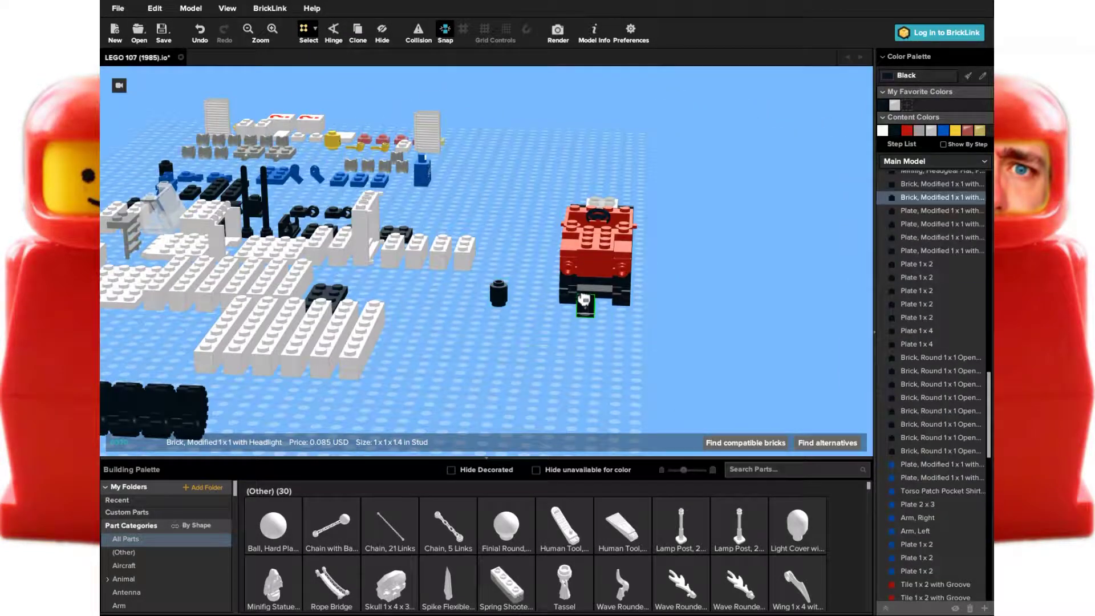
{"action": "right_click_drag", "start_coordinate": [586, 342], "coordinate": [549, 351]}
{"action": "left_click", "coordinate": [578, 311]}
{"action": "scroll", "coordinate": [674, 383], "scroll_direction": "up", "scroll_amount": 3}
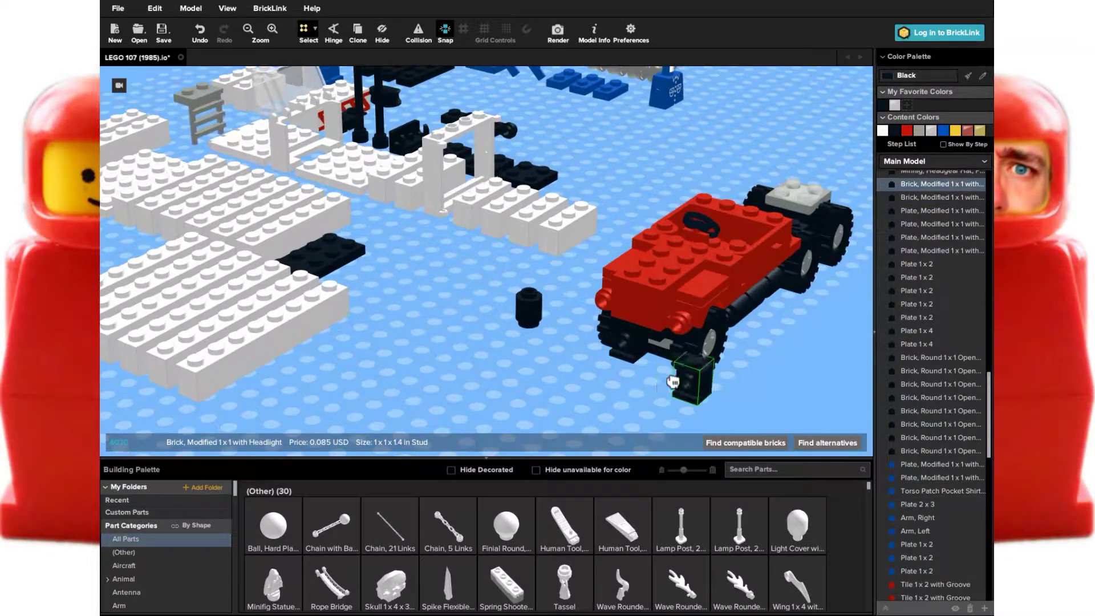
{"action": "scroll", "coordinate": [615, 227], "scroll_direction": "down", "scroll_amount": 10}
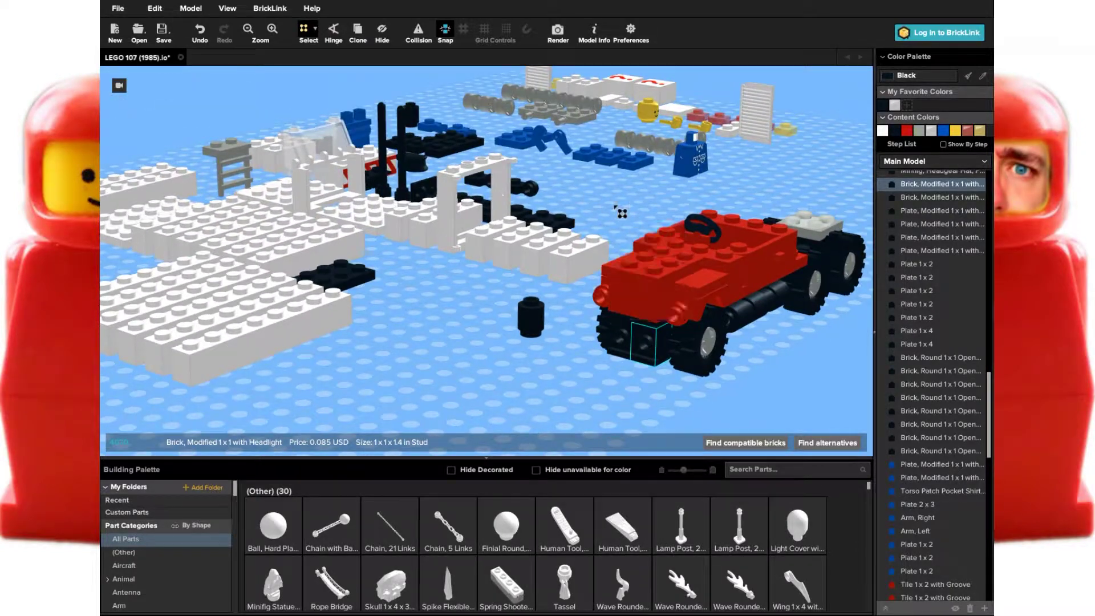
Step: Finish the truck's front with the black bumper plate, light gray grille and yellow headlights
{"action": "scroll", "coordinate": [595, 283], "scroll_direction": "up", "scroll_amount": 3}
{"action": "right_click_drag", "start_coordinate": [595, 283], "coordinate": [420, 372]}
{"action": "left_click", "coordinate": [457, 351]}
{"action": "scroll", "coordinate": [593, 316], "scroll_direction": "up", "scroll_amount": 2}
{"action": "left_click", "coordinate": [525, 339]}
{"action": "left_click", "coordinate": [497, 308]}
{"action": "left_click", "coordinate": [524, 265]}
Step: Place blue plates on the hood and behind the seat, including a 1 x 1 vertical-clip plate by the antenna
{"action": "left_click_drag", "start_coordinate": [524, 150], "coordinate": [513, 237]}
{"action": "left_click_drag", "start_coordinate": [480, 137], "coordinate": [575, 210]}
{"action": "right_click_drag", "start_coordinate": [628, 256], "coordinate": [773, 207]}
{"action": "left_click", "coordinate": [723, 302]}
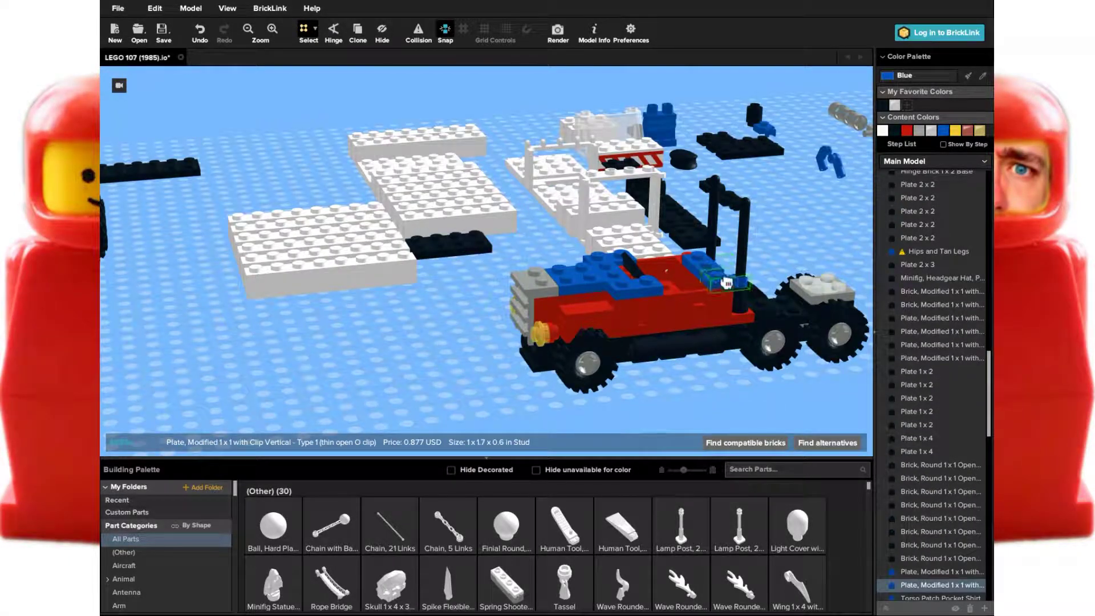
Step: Add the remaining blue 1 x 1 vertical-clip plate behind the seat to complete the antenna mounts
{"action": "left_click_drag", "start_coordinate": [775, 134], "coordinate": [696, 253]}
{"action": "right_click_drag", "start_coordinate": [786, 234], "coordinate": [796, 254]}
{"action": "right_click_drag", "start_coordinate": [603, 280], "coordinate": [400, 291]}
{"action": "left_click", "coordinate": [474, 334]}
{"action": "right_click_drag", "start_coordinate": [473, 333], "coordinate": [599, 365]}
Step: Complete the cab with the white 2 x 2 hood tile, windscreen, 1 x 4 x 2 roof holder and 4 x 4 hinge roof
{"action": "left_click", "coordinate": [724, 133]}
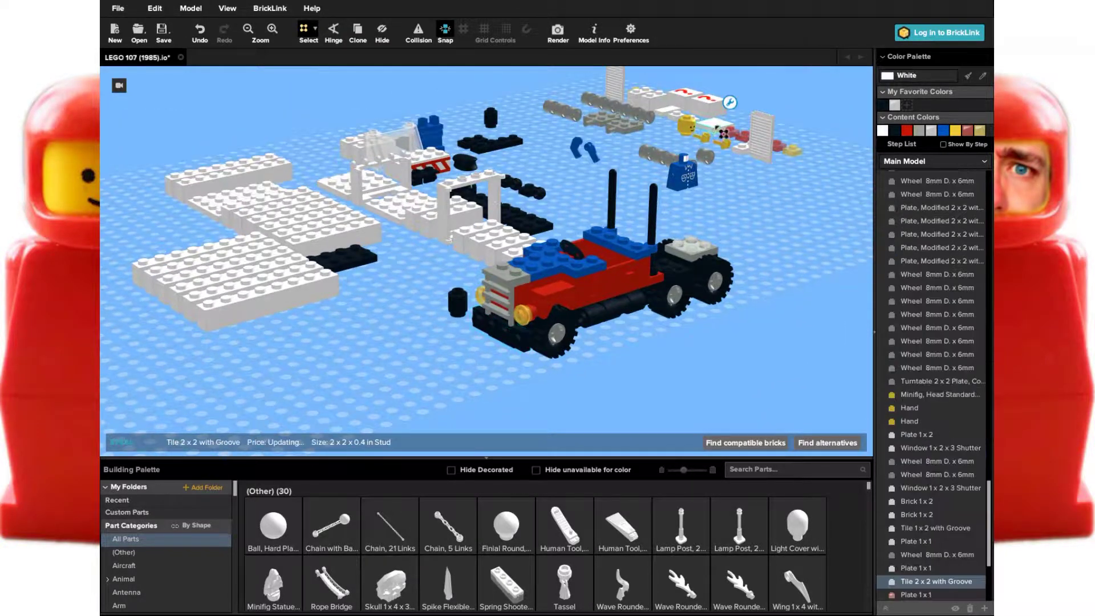
{"action": "left_click", "coordinate": [551, 253]}
{"action": "left_click_drag", "start_coordinate": [394, 147], "coordinate": [679, 232]}
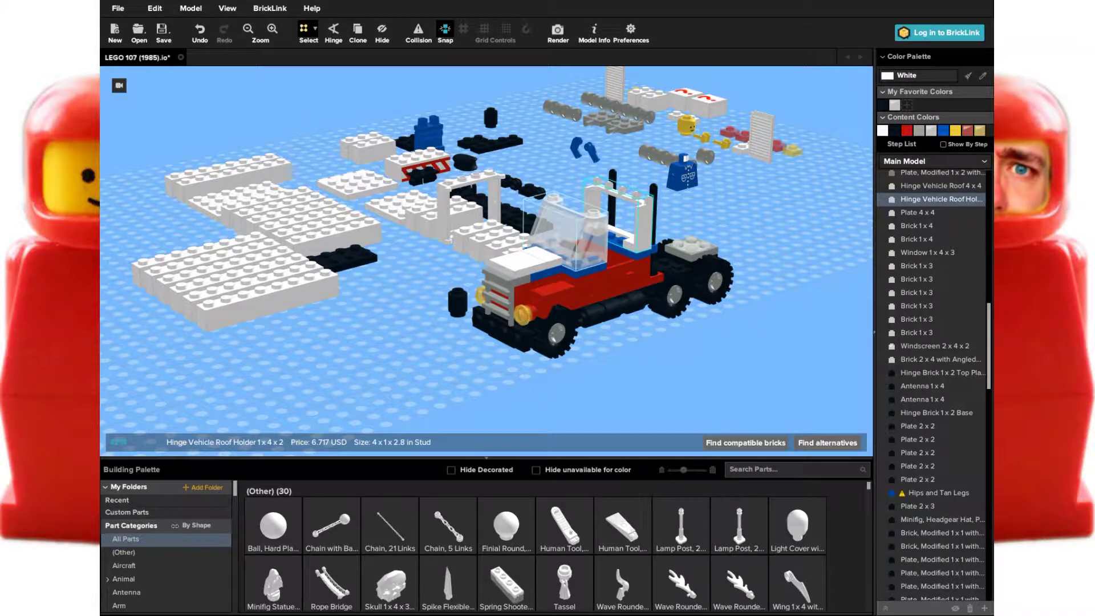
{"action": "left_click_drag", "start_coordinate": [356, 181], "coordinate": [572, 194]}
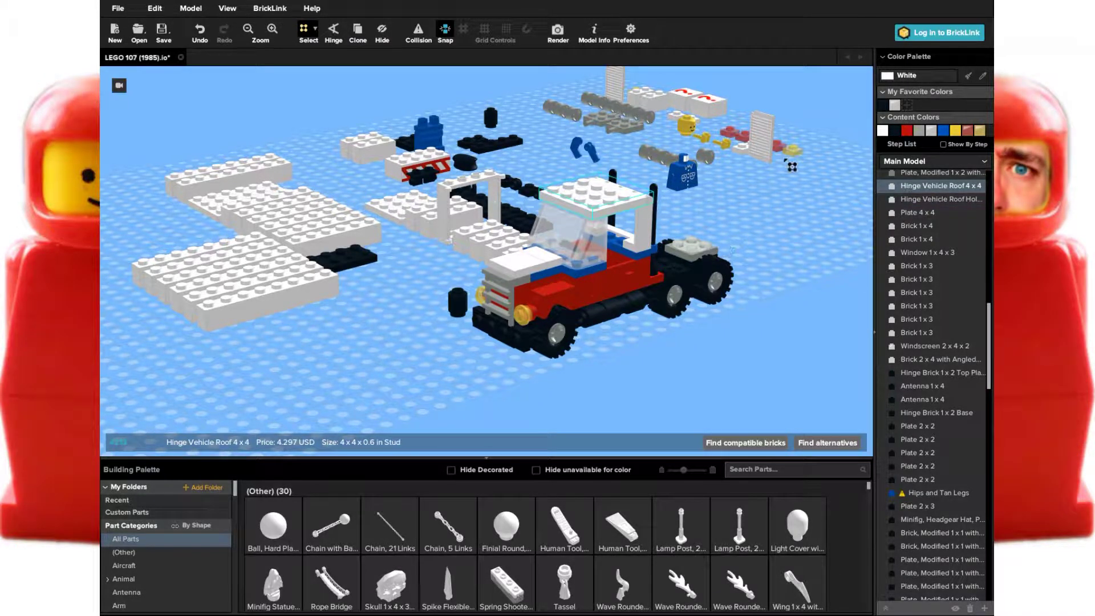
Step: Place trans-yellow 1 x 1 plates on the two front corners of the cab roof
{"action": "left_click_drag", "start_coordinate": [792, 167], "coordinate": [741, 174]}
{"action": "key", "text": "ctrl+c"}
{"action": "key", "text": "ctrl+v"}
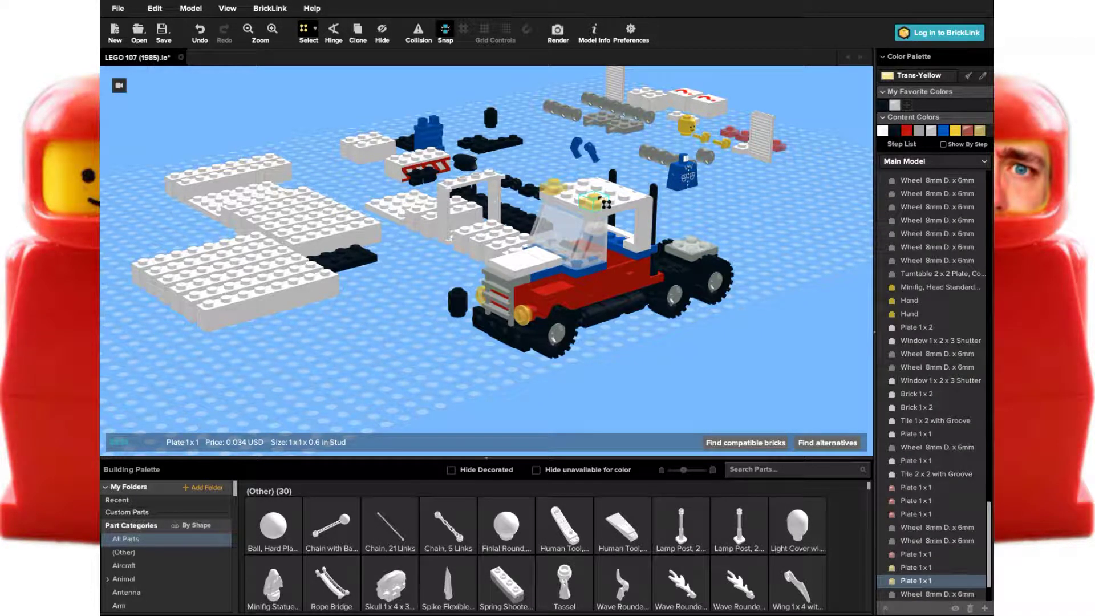
Step: Seat the blue torso on the legs and gather the arms, head, hands and cap around the figure
{"action": "left_click", "coordinate": [653, 271]}
{"action": "right_click_drag", "start_coordinate": [640, 345], "coordinate": [555, 223]}
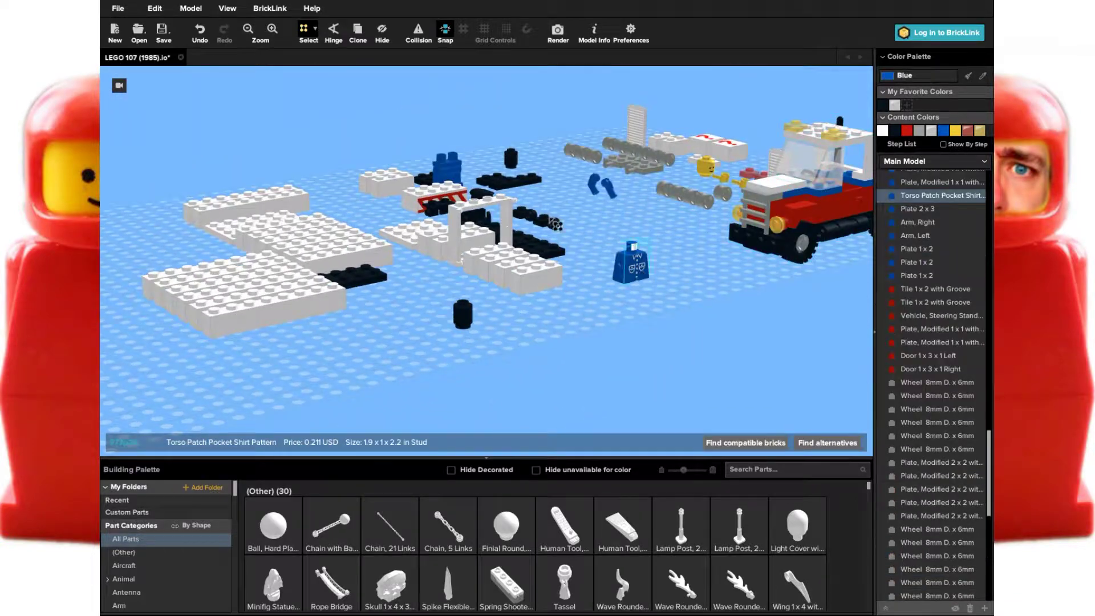
{"action": "left_click", "coordinate": [606, 191]}
{"action": "right_click_drag", "start_coordinate": [713, 266], "coordinate": [661, 291]}
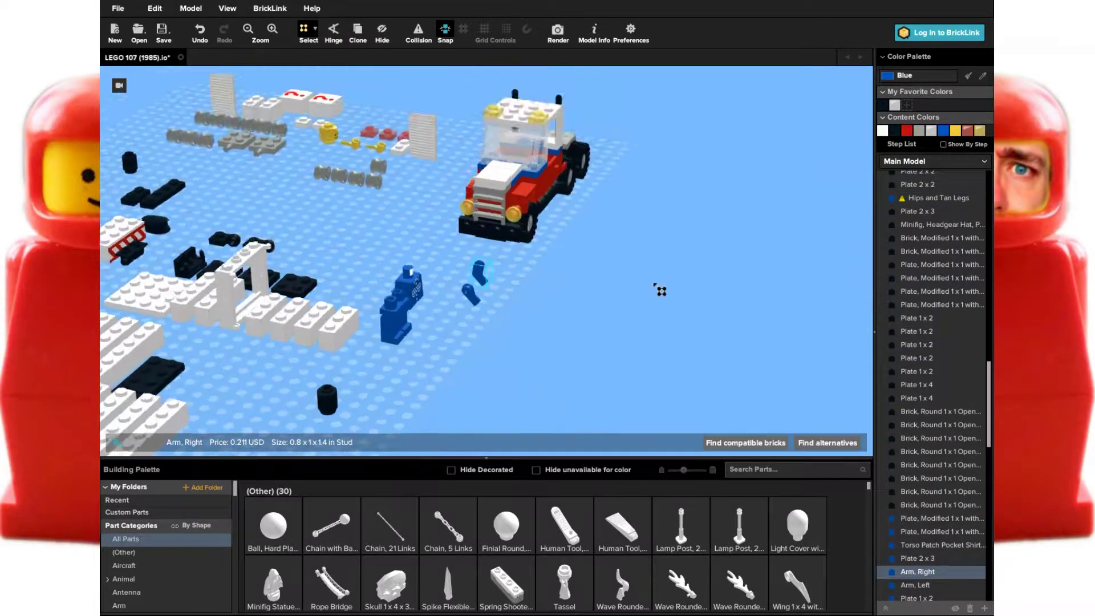
{"action": "left_click", "coordinate": [345, 143]}
{"action": "right_click_drag", "start_coordinate": [357, 251], "coordinate": [434, 274]}
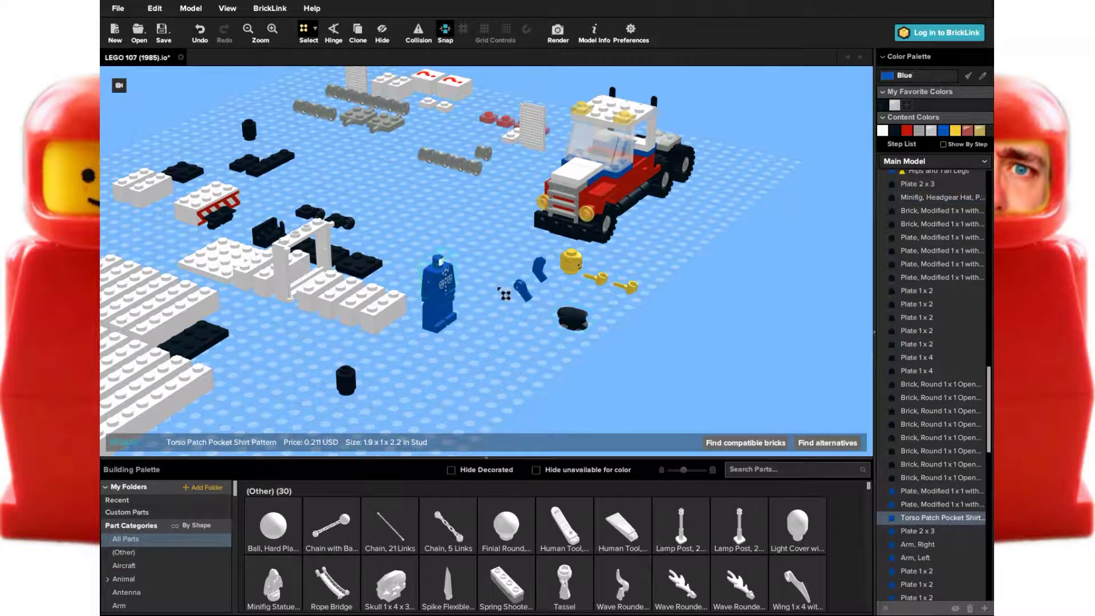
Step: Recolour the figure's clothing black, complete it with arms, head, hands and cap, and stand it beside the truck
{"action": "left_click", "coordinate": [460, 296]}
{"action": "left_click_drag", "start_coordinate": [570, 260], "coordinate": [438, 254]}
{"action": "left_click_drag", "start_coordinate": [596, 278], "coordinate": [562, 279]}
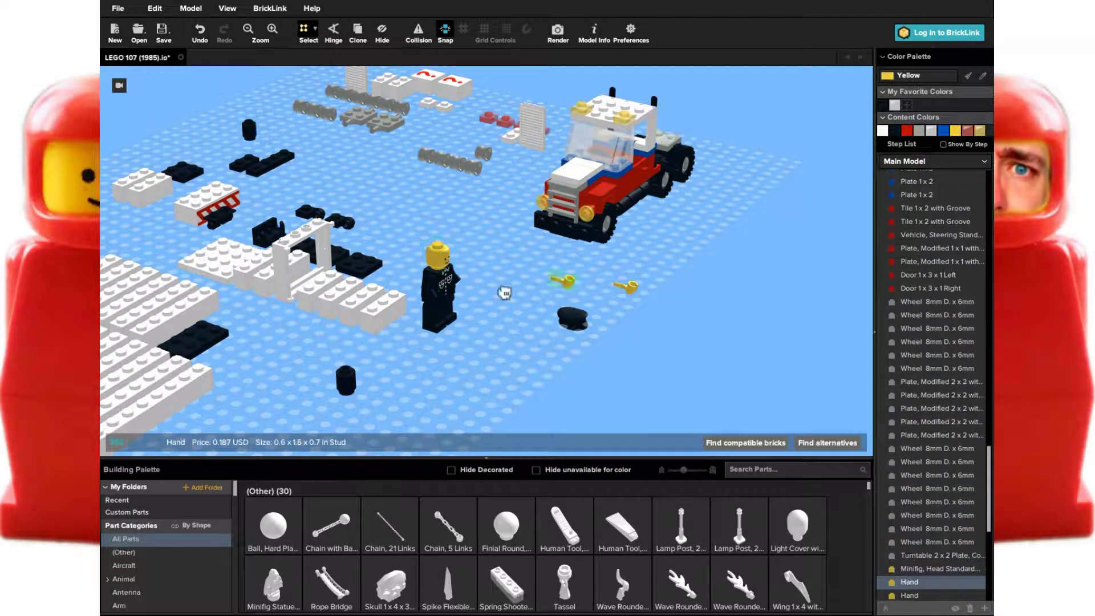
{"action": "left_click_drag", "start_coordinate": [443, 304], "coordinate": [443, 290]}
{"action": "left_click_drag", "start_coordinate": [573, 318], "coordinate": [682, 257]}
{"action": "right_click_drag", "start_coordinate": [682, 256], "coordinate": [773, 314]}
{"action": "left_click", "coordinate": [773, 313]}
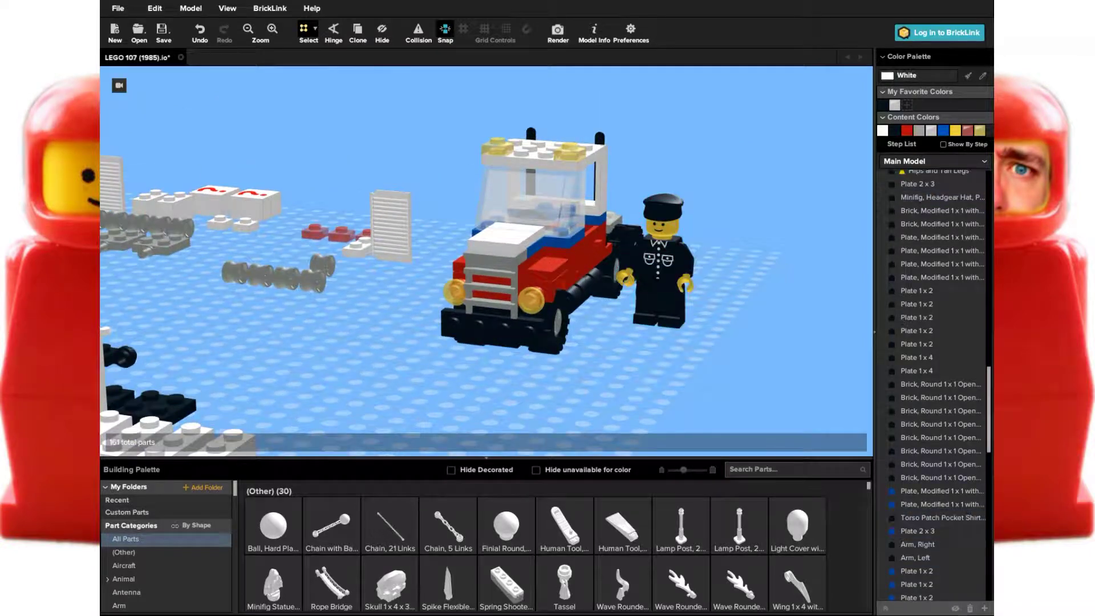
Step: Lay the white 4 x 12 plate and 4 x 4 plate end to end as the trailer floor
{"action": "scroll", "coordinate": [717, 375], "scroll_direction": "down", "scroll_amount": 3}
{"action": "right_click_drag", "start_coordinate": [717, 374], "coordinate": [638, 366]}
{"action": "scroll", "coordinate": [640, 369], "scroll_direction": "up", "scroll_amount": 2}
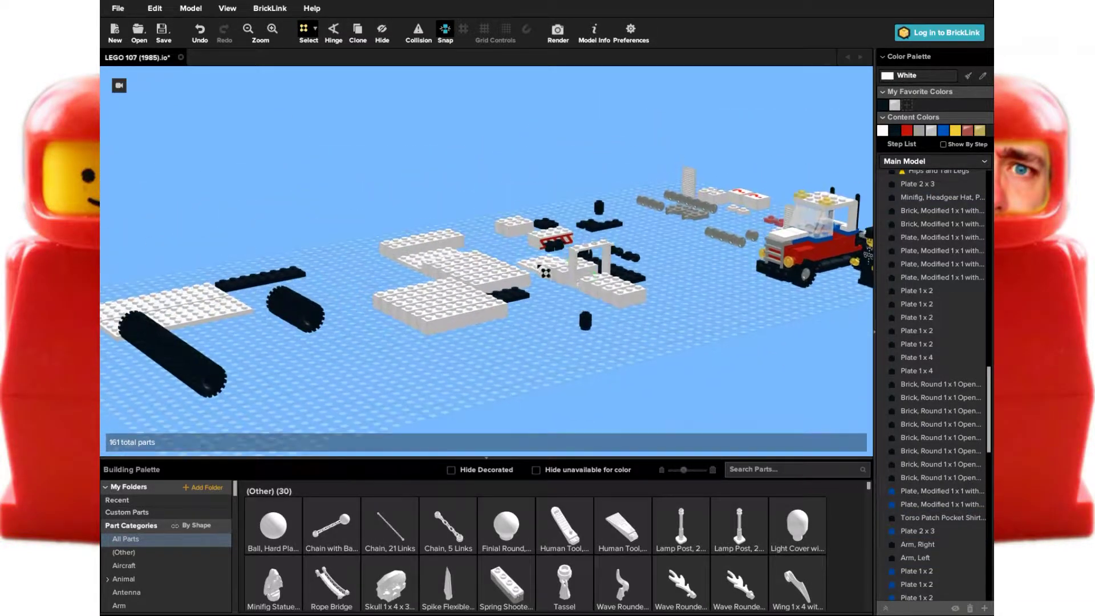
{"action": "left_click", "coordinate": [627, 368]}
{"action": "scroll", "coordinate": [724, 347], "scroll_direction": "up", "scroll_amount": 3}
{"action": "right_click_drag", "start_coordinate": [724, 347], "coordinate": [716, 344]}
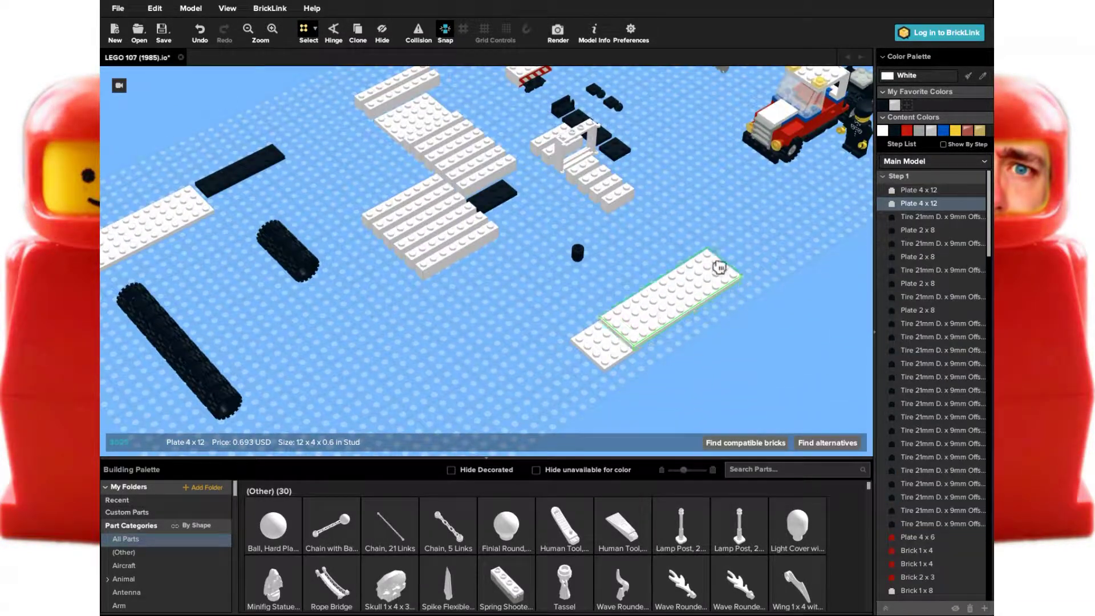
Step: Build the first wall course around the trailer floor with white 1 x 3, 1 x 4 and longer bricks
{"action": "left_click_drag", "start_coordinate": [502, 168], "coordinate": [677, 248]}
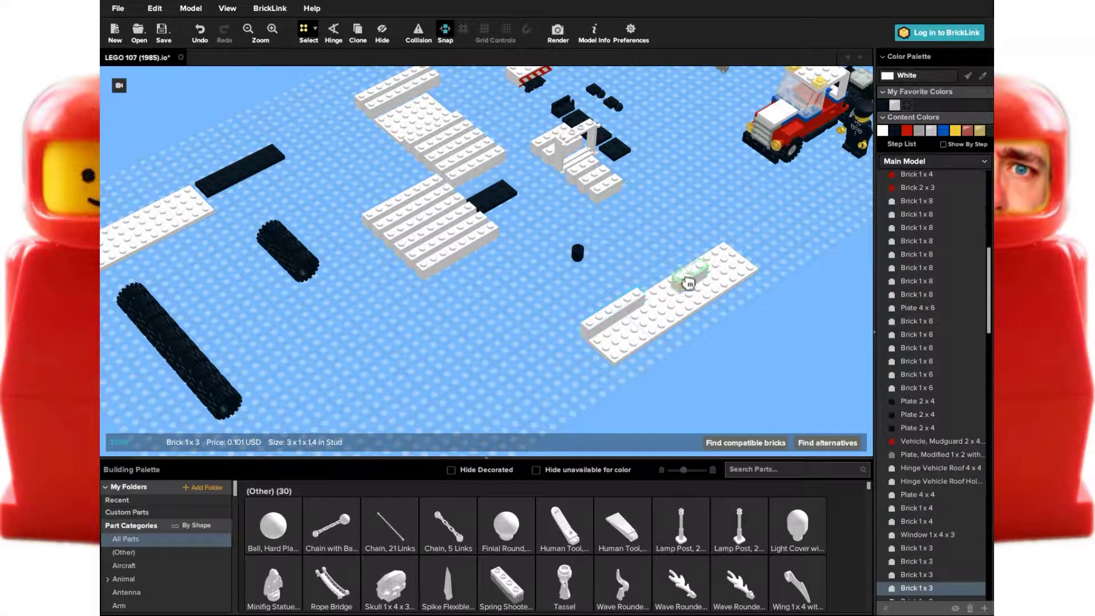
{"action": "left_click_drag", "start_coordinate": [656, 287], "coordinate": [730, 224]}
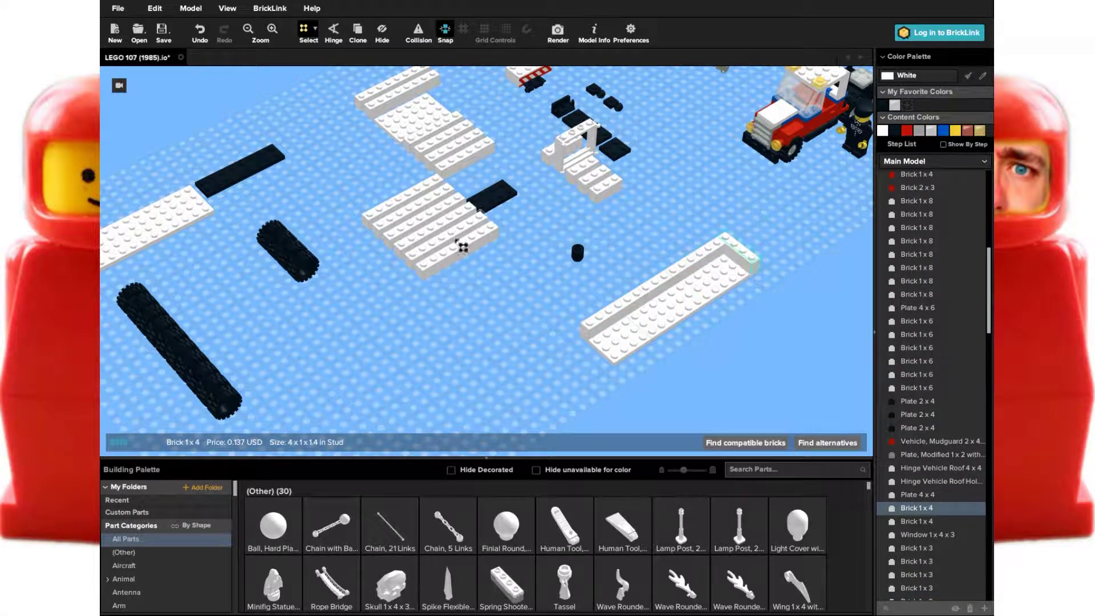
{"action": "left_click_drag", "start_coordinate": [460, 223], "coordinate": [720, 285]}
{"action": "left_click_drag", "start_coordinate": [474, 142], "coordinate": [725, 289]}
{"action": "left_click_drag", "start_coordinate": [477, 146], "coordinate": [680, 312]}
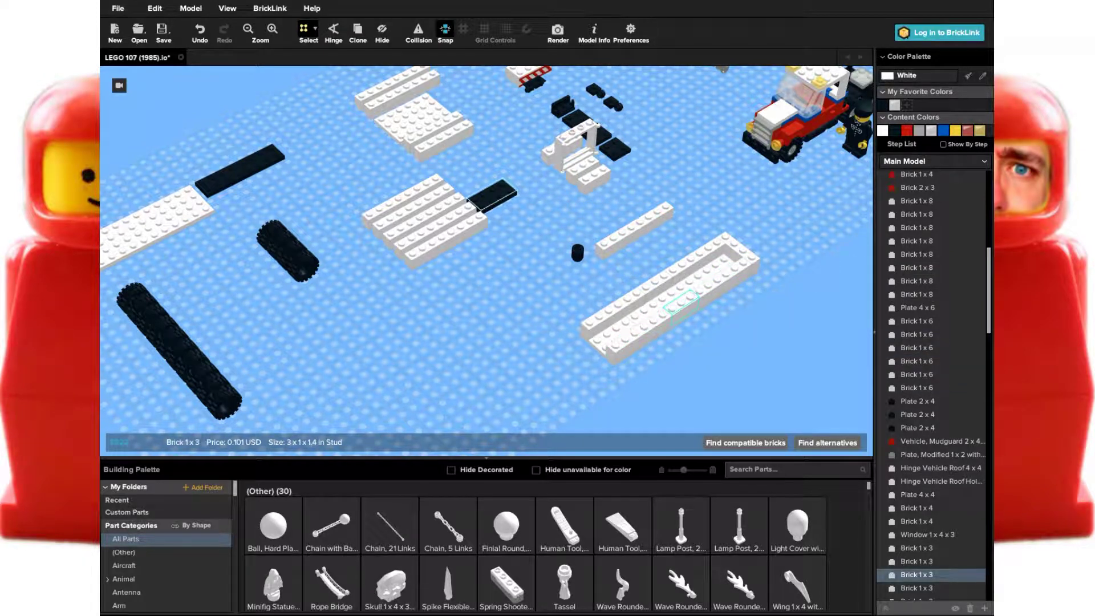
Step: Stack the second white brick course on the trailer walls, using 1 x 8 bricks, and add a white 1 x 1 plate
{"action": "left_click", "coordinate": [599, 183]}
{"action": "left_click_drag", "start_coordinate": [589, 183], "coordinate": [641, 298]}
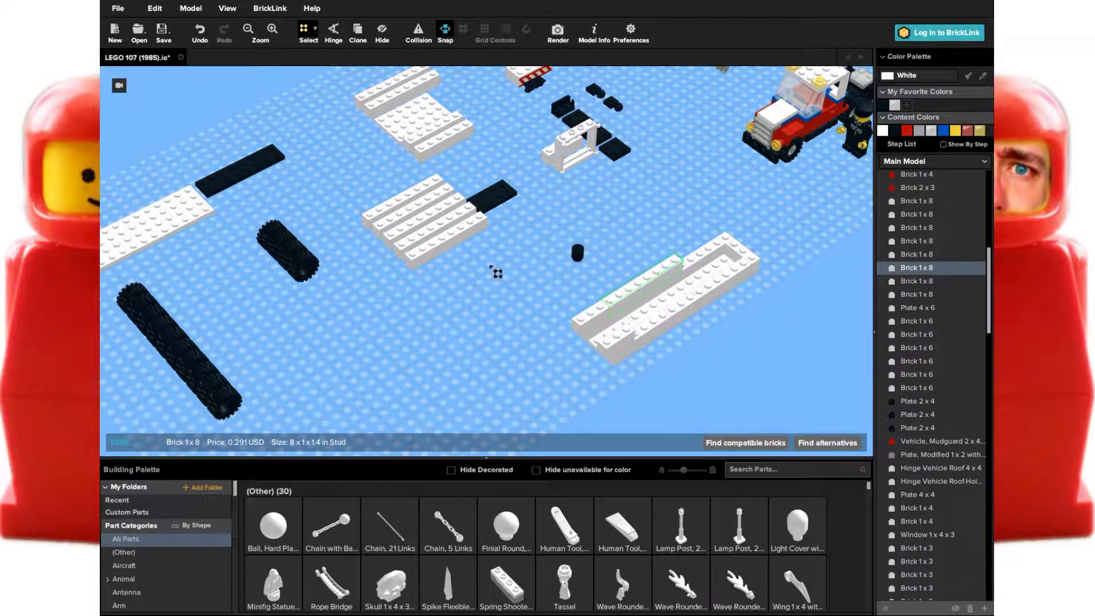
{"action": "left_click", "coordinate": [441, 141]}
{"action": "scroll", "coordinate": [802, 216], "scroll_direction": "down", "scroll_amount": 2}
{"action": "left_click", "coordinate": [768, 247]}
{"action": "scroll", "coordinate": [778, 215], "scroll_direction": "up", "scroll_amount": 2}
{"action": "right_click_drag", "start_coordinate": [778, 216], "coordinate": [738, 98]}
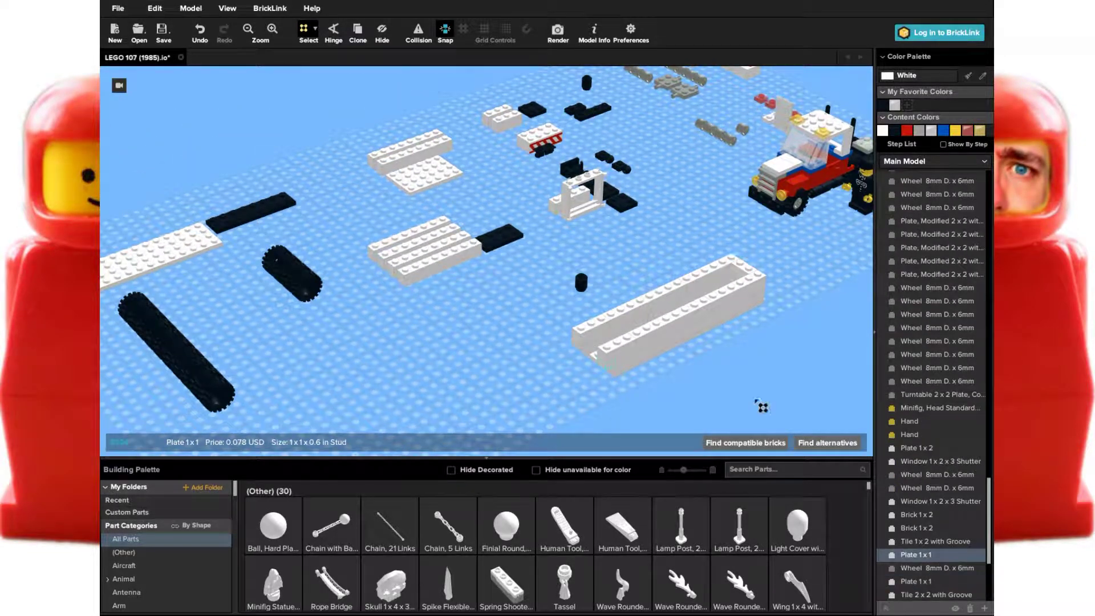
Step: Place the white 2 x 4 brick with red stripes at the rear end of the trailer
{"action": "left_click_drag", "start_coordinate": [545, 138], "coordinate": [536, 363]}
{"action": "scroll", "coordinate": [757, 394], "scroll_direction": "down", "scroll_amount": 2}
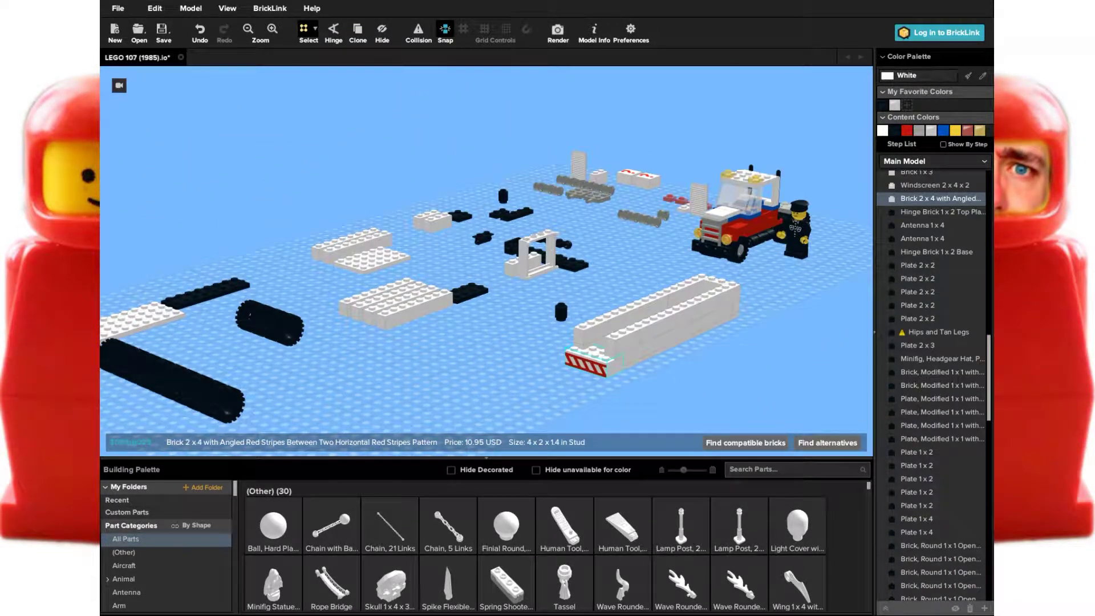
{"action": "right_click", "coordinate": [673, 389]}
Step: Add the next wall course with a white 1 x 4 brick across the front and 1 x 8 bricks along the sides
{"action": "left_click", "coordinate": [679, 308]}
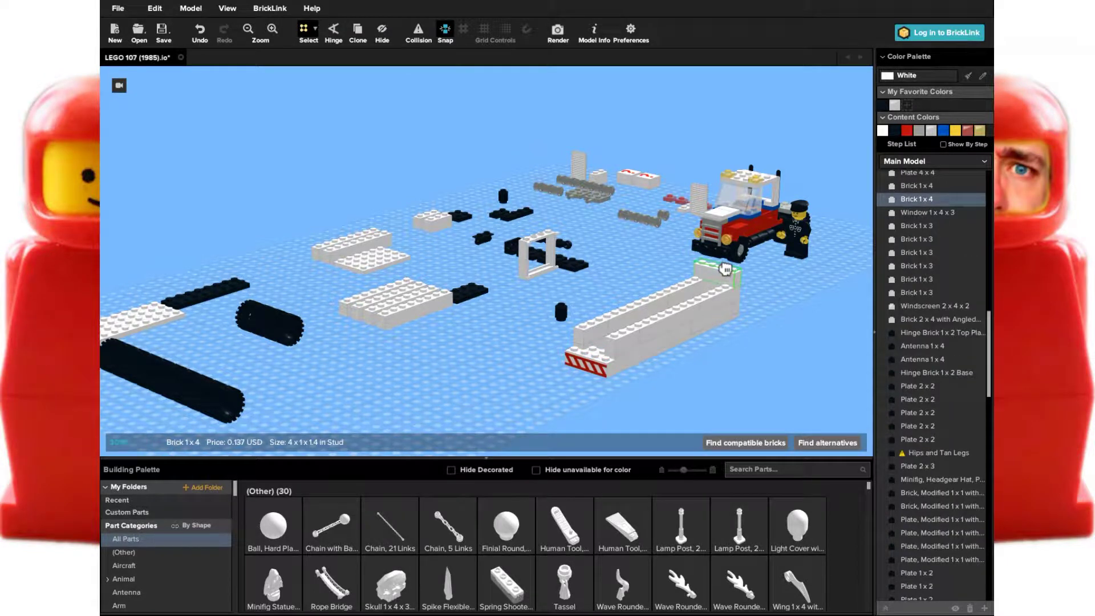
{"action": "left_click", "coordinate": [701, 291]}
{"action": "left_click", "coordinate": [616, 309]}
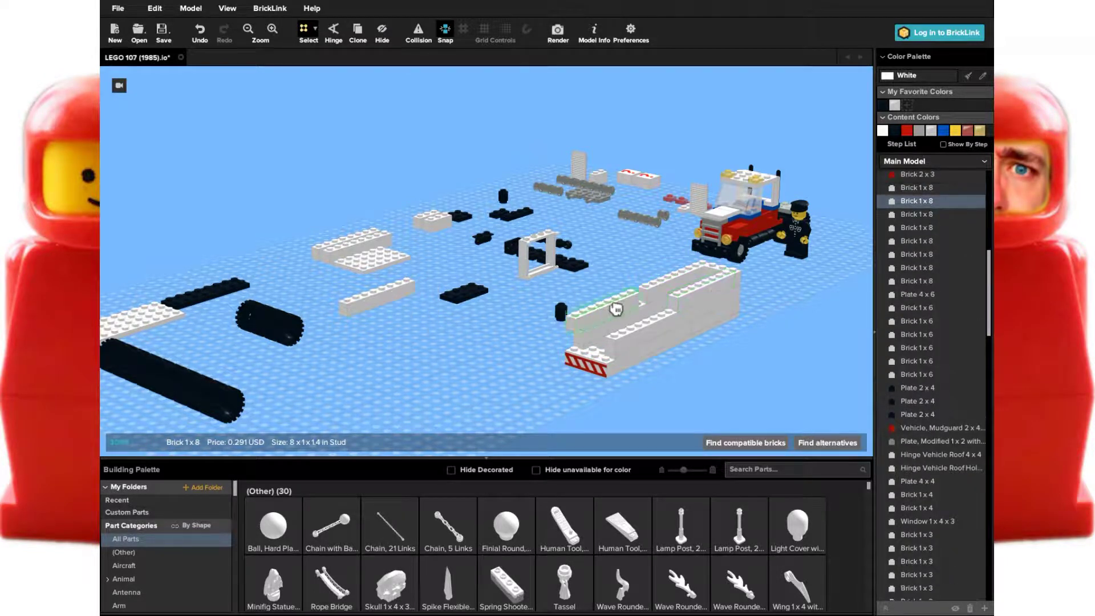
{"action": "left_click", "coordinate": [649, 327]}
Step: Fit the 1 x 2 x 3 shutters into the rear window frame and cap it with red 1 x 1 plates and a white 1 x 2 plate
{"action": "left_click_drag", "start_coordinate": [541, 248], "coordinate": [568, 326]}
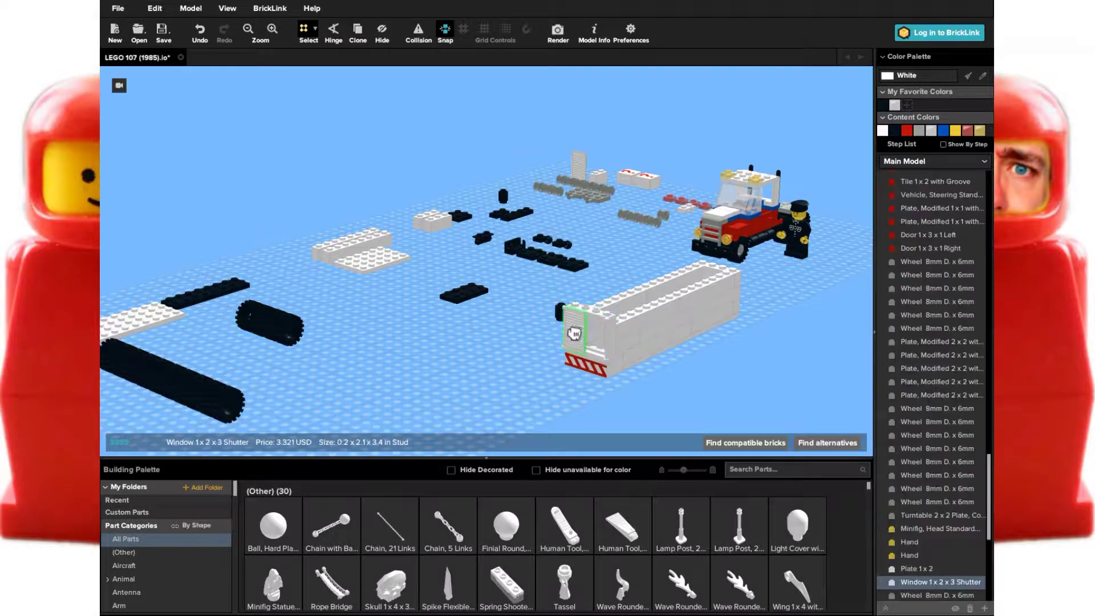
{"action": "scroll", "coordinate": [708, 201], "scroll_direction": "up", "scroll_amount": 2}
{"action": "left_click_drag", "start_coordinate": [731, 112], "coordinate": [582, 308]}
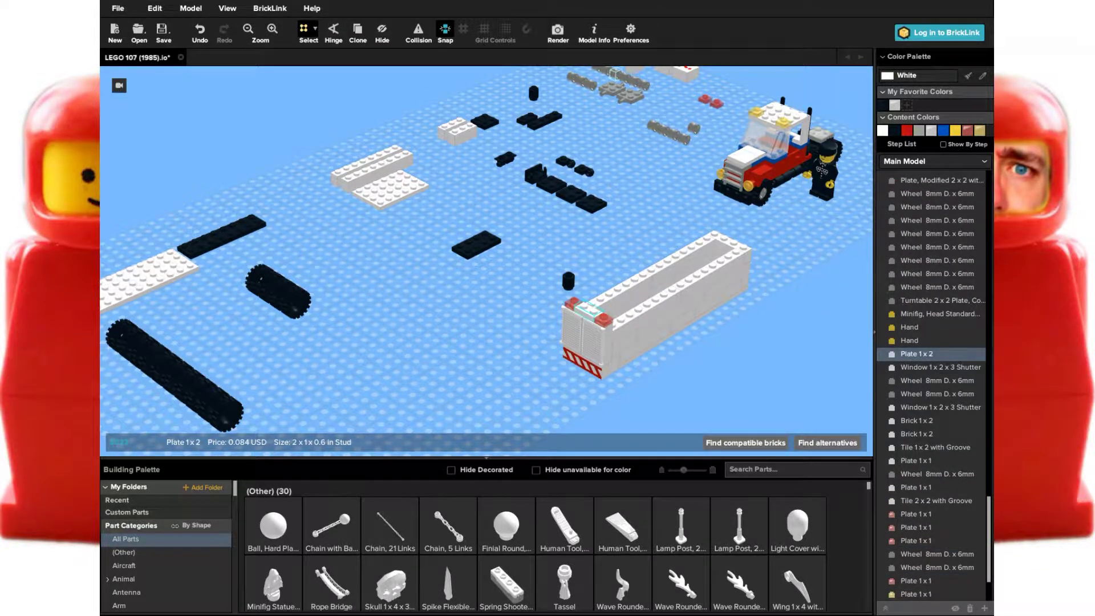
{"action": "left_click", "coordinate": [593, 311]}
Step: Place white 1 x 8 bricks along both long sides of the trailer's top course
{"action": "right_click_drag", "start_coordinate": [610, 288], "coordinate": [582, 348]}
{"action": "left_click_drag", "start_coordinate": [596, 349], "coordinate": [656, 343]}
{"action": "mouse_move", "coordinate": [656, 343]}
{"action": "right_mouse_down"}
{"action": "mouse_move", "coordinate": [633, 320]}
{"action": "mouse_move", "coordinate": [662, 355]}
{"action": "right_mouse_up"}
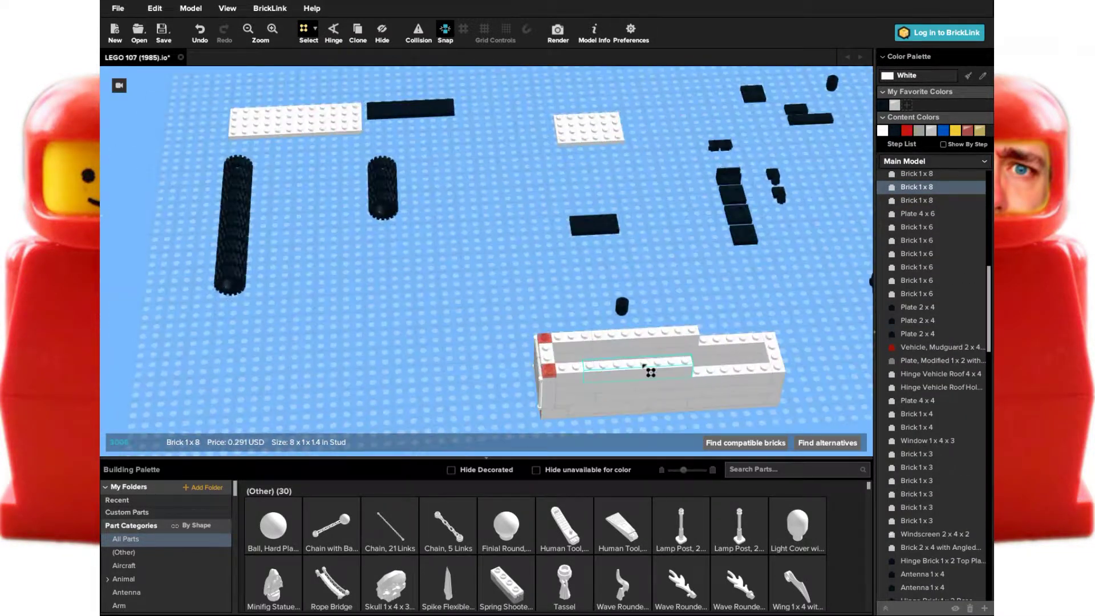
{"action": "left_click", "coordinate": [656, 365]}
{"action": "left_click_drag", "start_coordinate": [656, 366], "coordinate": [723, 291]}
{"action": "left_click", "coordinate": [709, 366]}
{"action": "right_click_drag", "start_coordinate": [710, 367], "coordinate": [825, 292]}
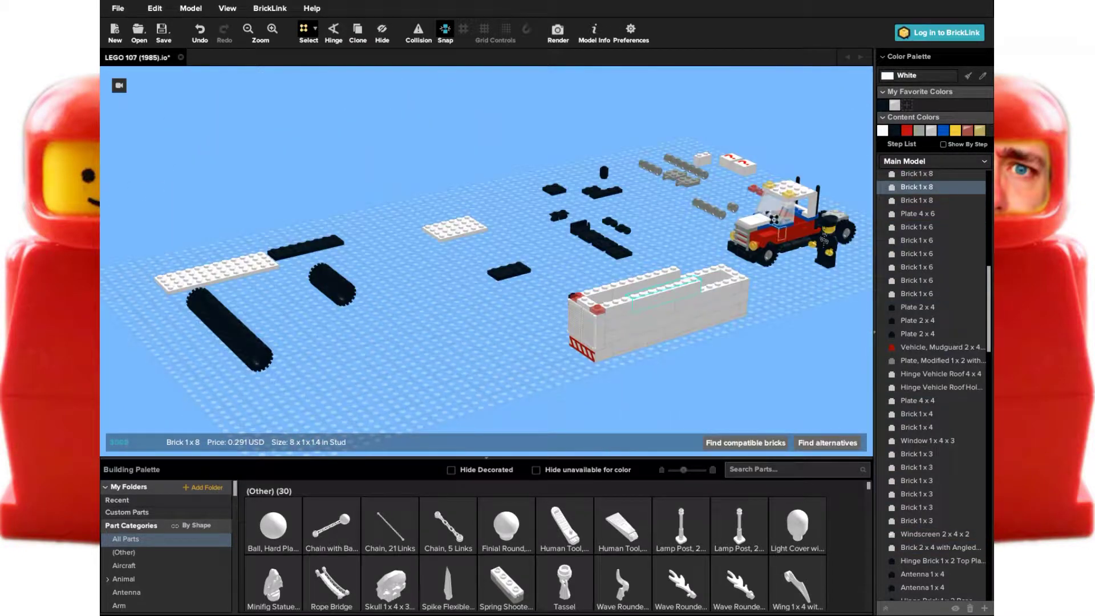
Step: Look up alternative and compatible parts for the unrecognised printed bricks
{"action": "left_click", "coordinate": [742, 165]}
{"action": "left_click", "coordinate": [747, 443]}
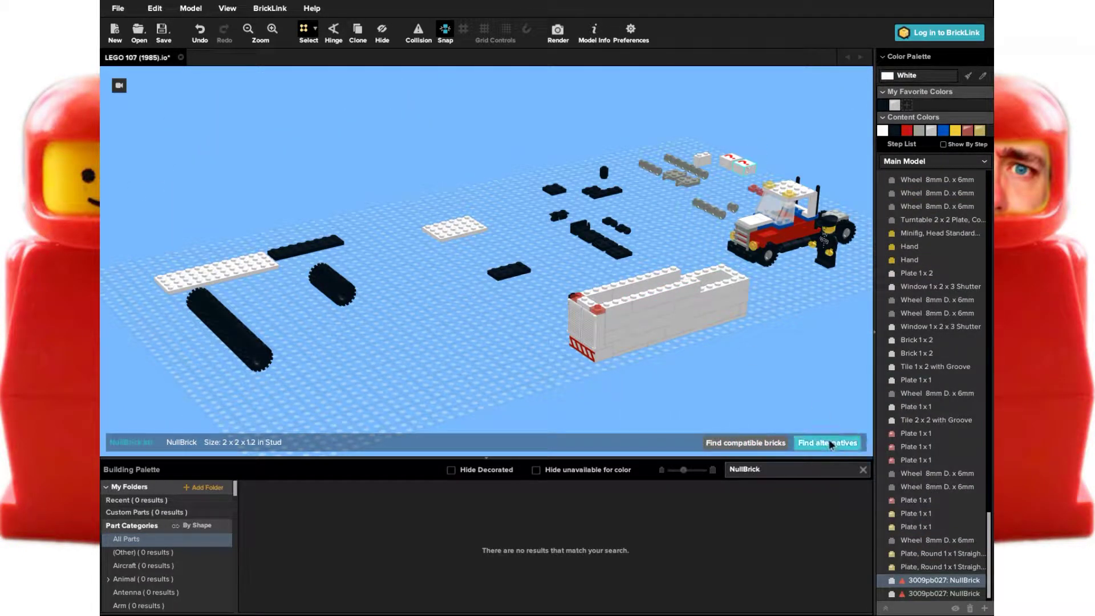
{"action": "left_click", "coordinate": [737, 166]}
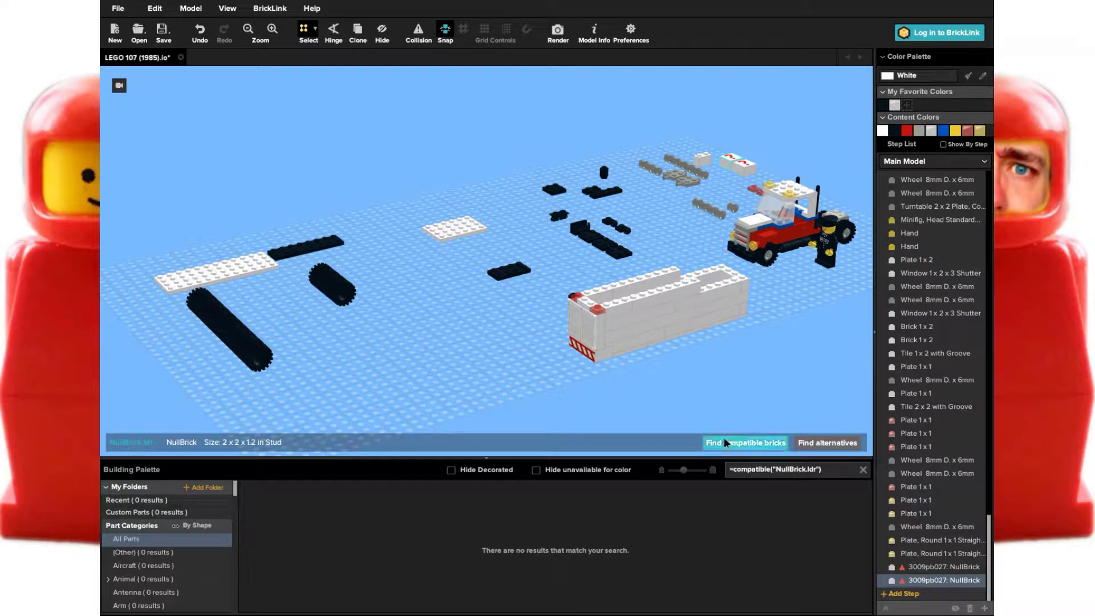
Step: Search the parts for 1x6 and complete the trailer's top course with two 1 x 6 bricks and a 1 x 2 brick
{"action": "triple_click", "coordinate": [759, 469]}
{"action": "type", "text": "1x6"}
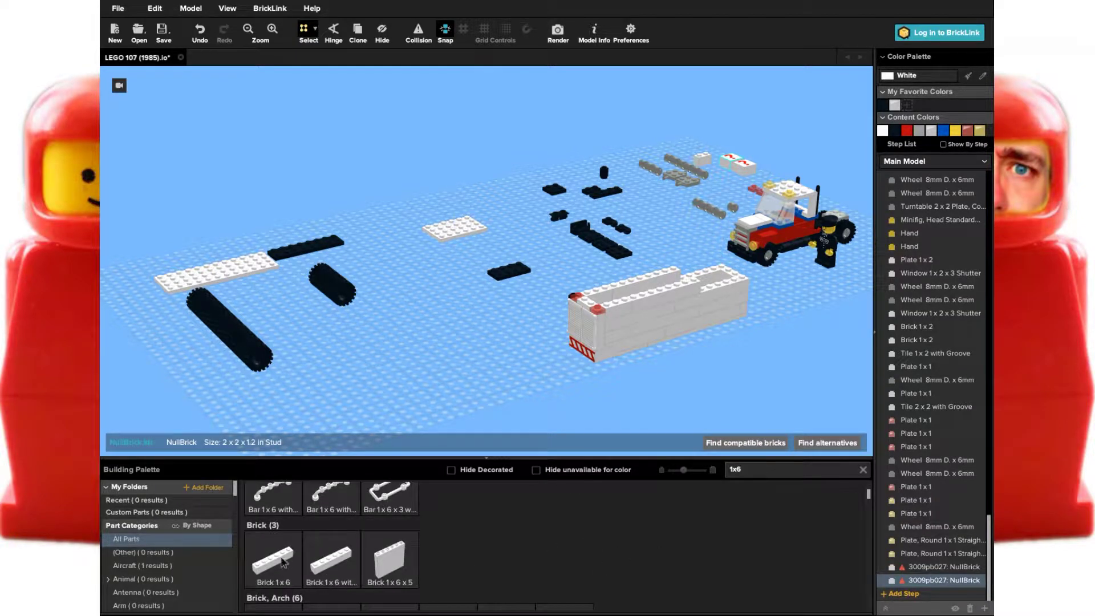
{"action": "left_click", "coordinate": [274, 559]}
{"action": "left_click", "coordinate": [709, 266]}
{"action": "right_click_drag", "start_coordinate": [723, 318], "coordinate": [453, 250]}
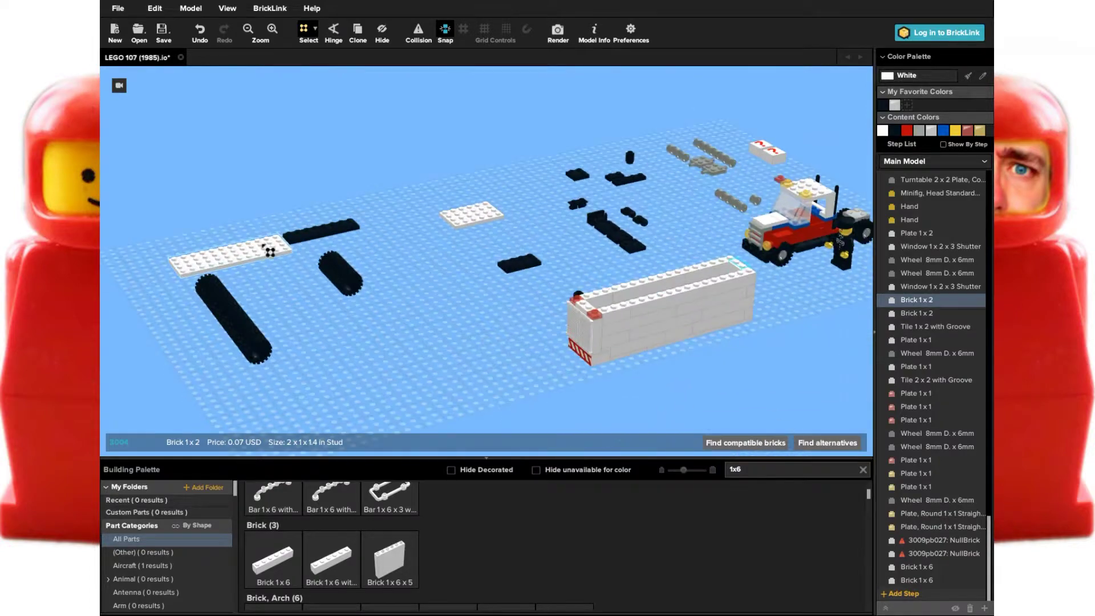
Step: Roof the trailer with the white 4 x 12 and 4 x 6 plates and bring the black 2 x 8 plates alongside for the chassis
{"action": "right_click_drag", "start_coordinate": [555, 344], "coordinate": [570, 319]}
{"action": "left_click_drag", "start_coordinate": [499, 262], "coordinate": [467, 302]}
{"action": "left_click_drag", "start_coordinate": [294, 222], "coordinate": [502, 237]}
{"action": "scroll", "coordinate": [500, 238], "scroll_direction": "up", "scroll_amount": 5}
Step: Set a small black plate at one end of the long chassis plate and bring over the 1 x 2 hinge brick base
{"action": "left_click", "coordinate": [427, 217]}
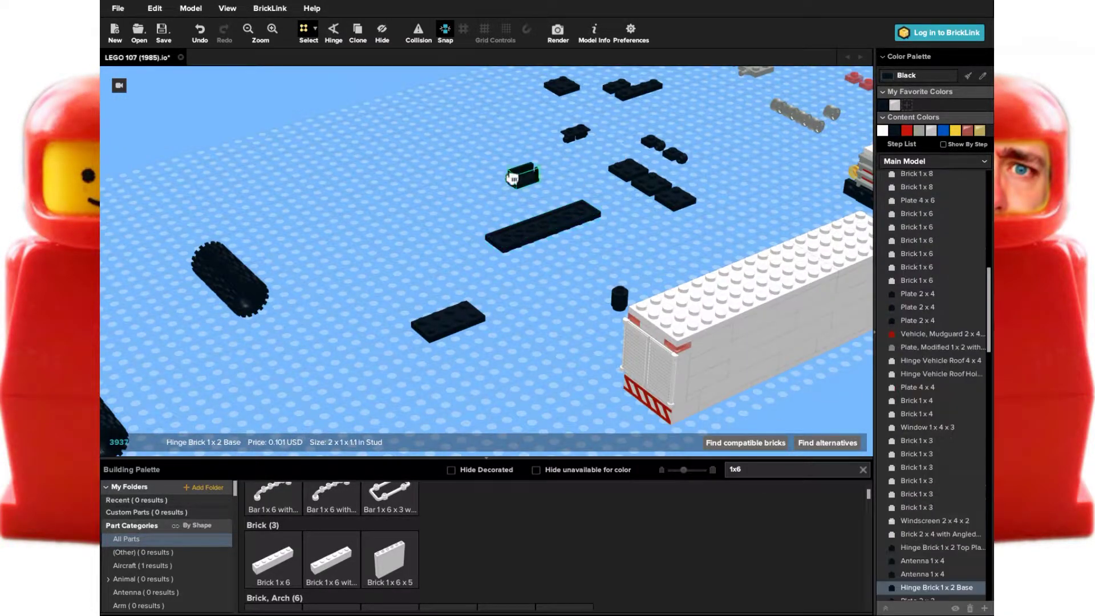
{"action": "left_click_drag", "start_coordinate": [618, 87], "coordinate": [484, 239]}
{"action": "left_click", "coordinate": [498, 200]}
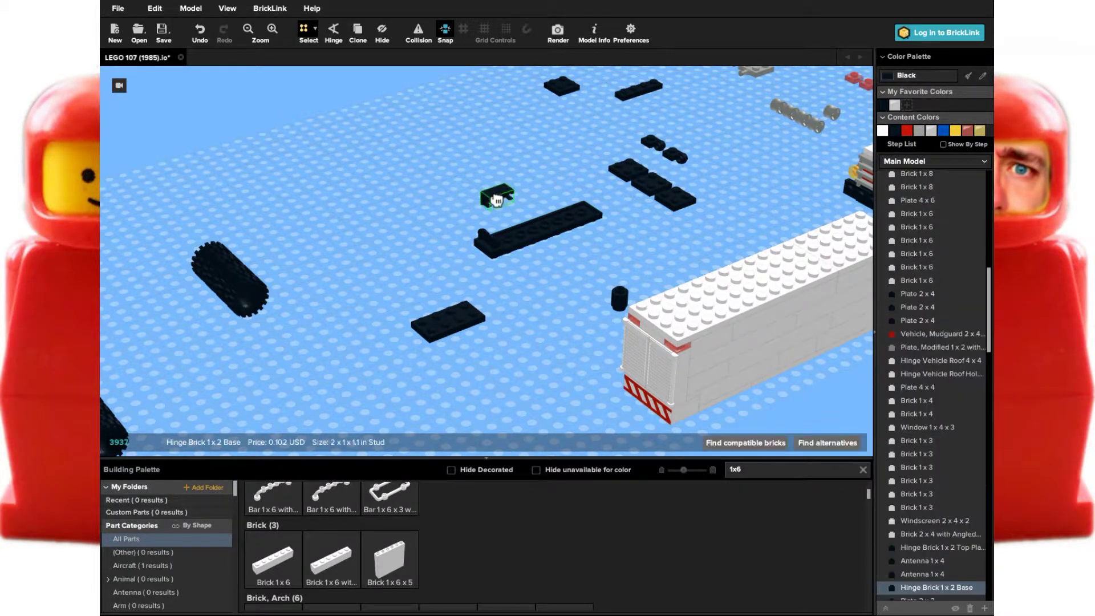
Step: Attach the black 2 x 2 and 2 x 4 plates to the trailer's long chassis plate
{"action": "left_click_drag", "start_coordinate": [570, 94], "coordinate": [673, 147]}
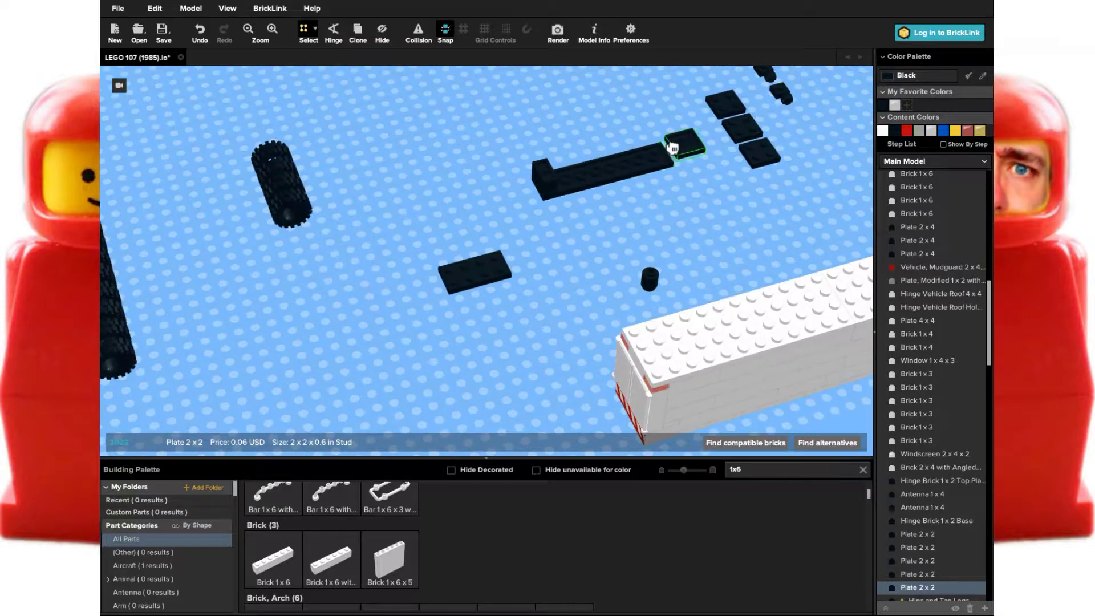
{"action": "left_click_drag", "start_coordinate": [475, 272], "coordinate": [666, 150]}
{"action": "right_click_drag", "start_coordinate": [666, 150], "coordinate": [627, 274]}
{"action": "left_click", "coordinate": [308, 190]}
{"action": "key", "text": "Escape"}
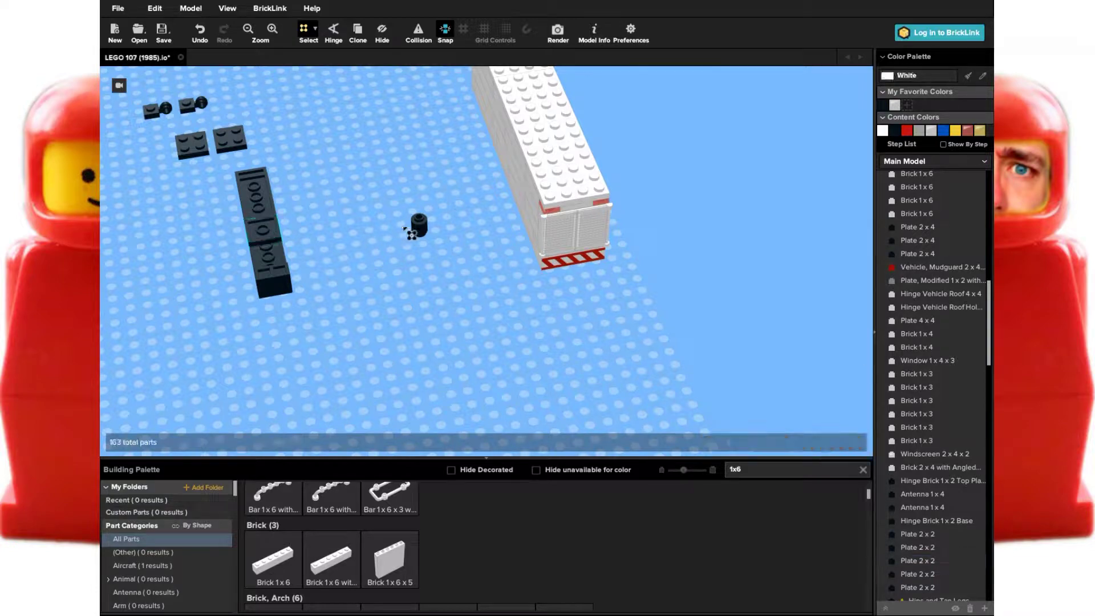
Step: Add round 1 x 1 bricks on the chassis's hinge end and two 1 x 1 clip-light plates at its opposite end
{"action": "scroll", "coordinate": [274, 227], "scroll_direction": "up", "scroll_amount": 2}
{"action": "right_click_drag", "start_coordinate": [274, 227], "coordinate": [488, 294]}
{"action": "left_click", "coordinate": [316, 268]}
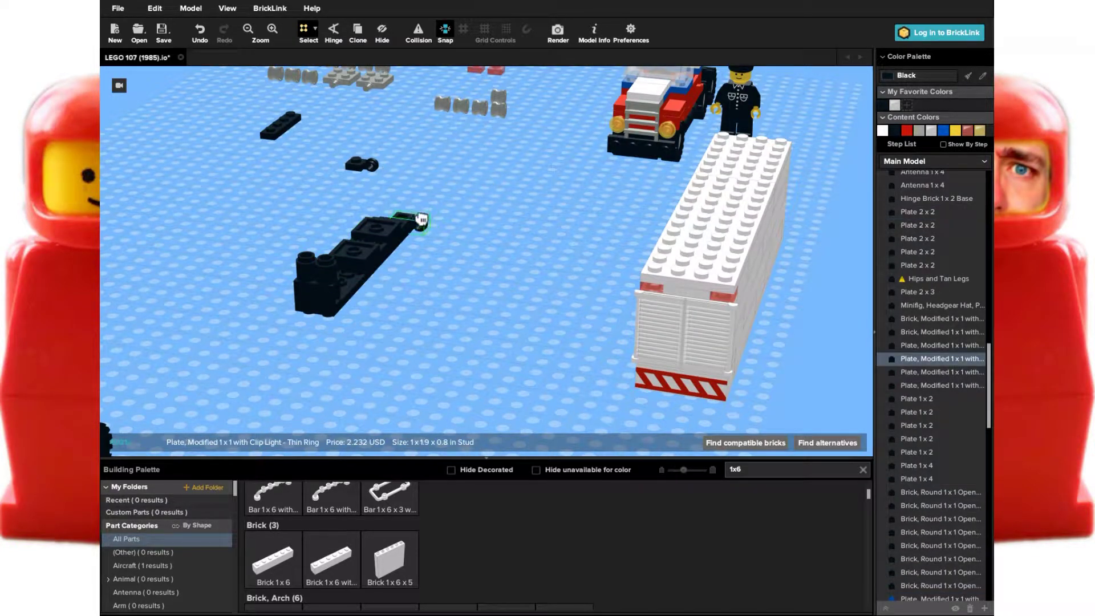
{"action": "left_click_drag", "start_coordinate": [452, 158], "coordinate": [379, 233]}
{"action": "right_click_drag", "start_coordinate": [379, 232], "coordinate": [526, 220]}
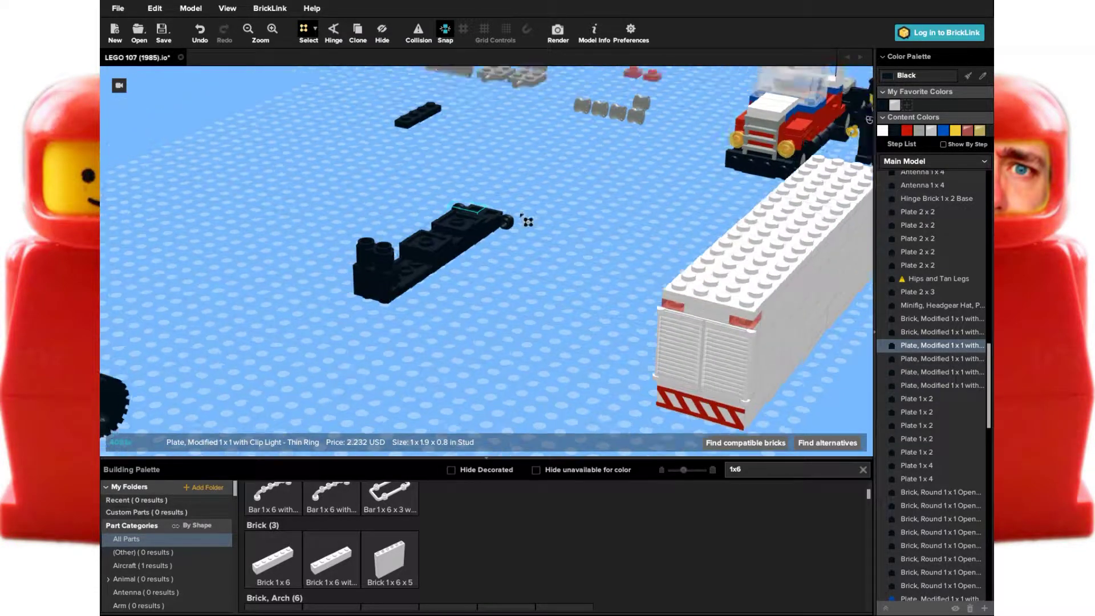
Step: Fit the chassis with red end lights, two 2 x 2 wheel-holder plates and the first 8mm D. x 6mm wheels
{"action": "left_click", "coordinate": [549, 217]}
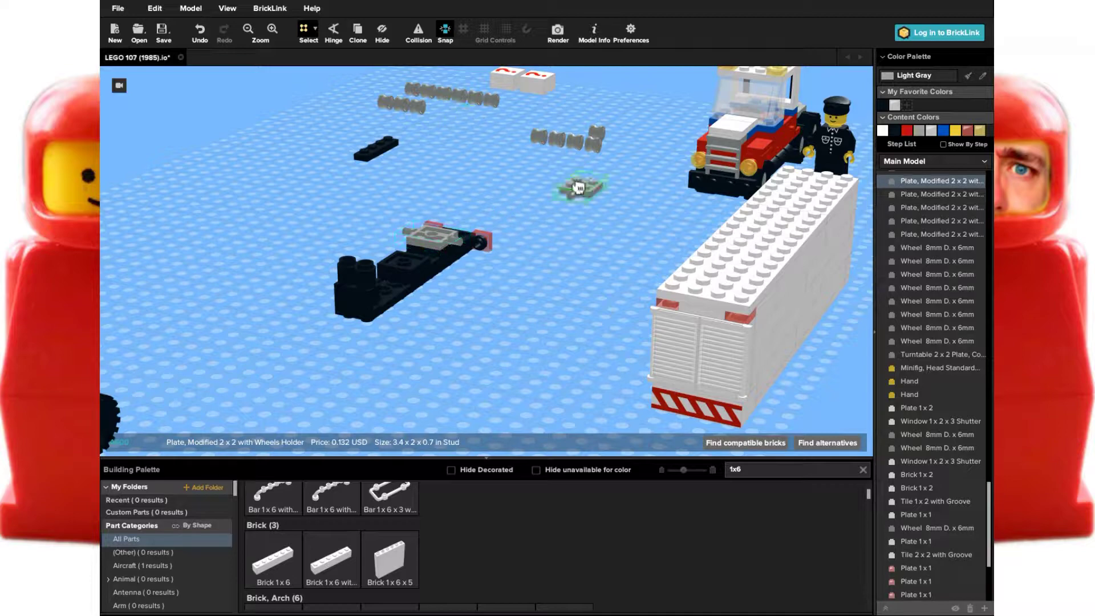
{"action": "right_click_drag", "start_coordinate": [421, 260], "coordinate": [685, 260]}
{"action": "left_click", "coordinate": [467, 258]}
{"action": "left_click_drag", "start_coordinate": [468, 258], "coordinate": [305, 282]}
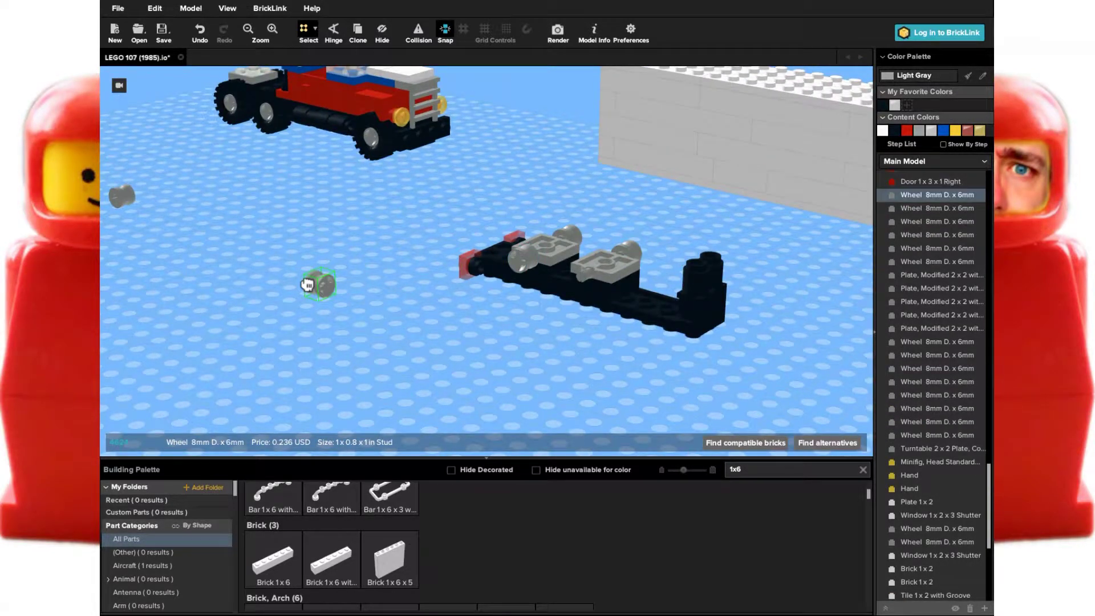
Step: Fit the chassis wheels with 21mm D. x 9mm tires and rotate one wheel assembly to 315.0 degrees
{"action": "right_click_drag", "start_coordinate": [525, 323], "coordinate": [262, 189]}
{"action": "left_click_drag", "start_coordinate": [336, 162], "coordinate": [345, 169]}
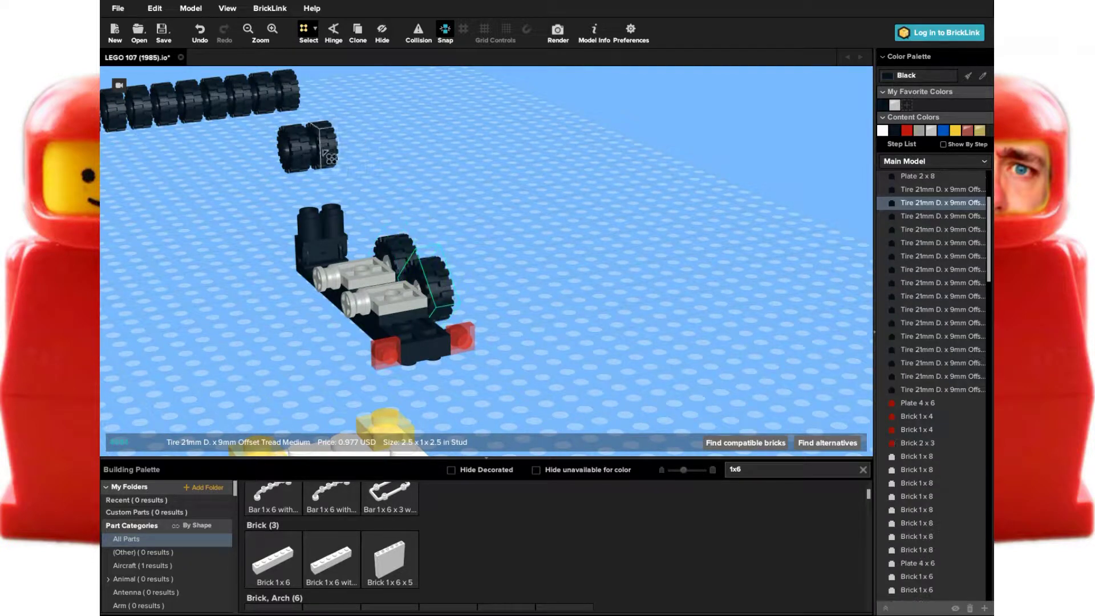
{"action": "left_click", "coordinate": [401, 249]}
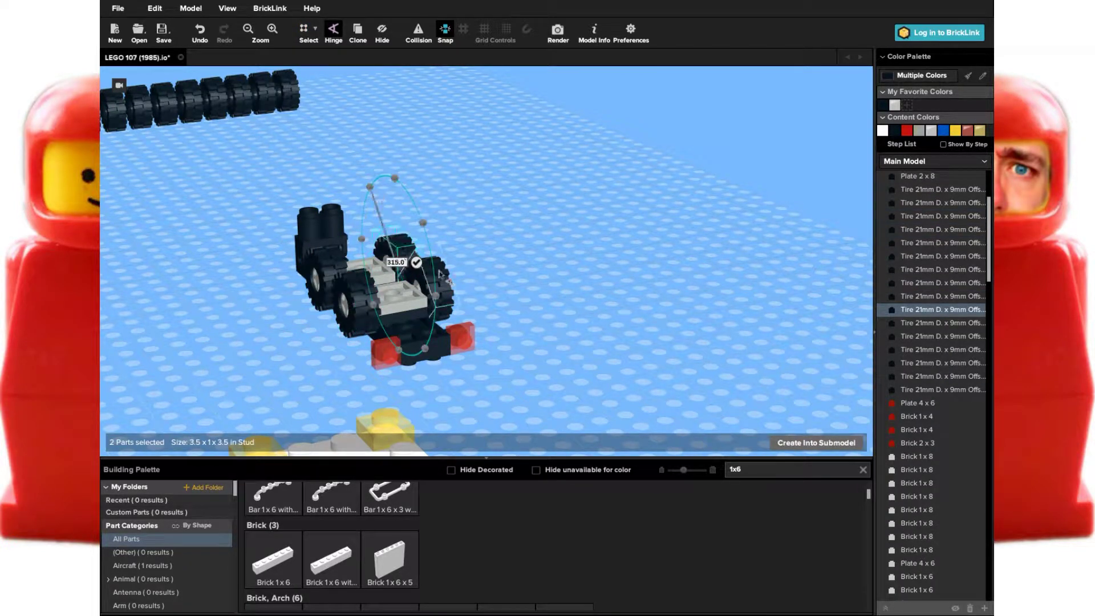
{"action": "left_click", "coordinate": [368, 296]}
Step: Place a black 1 x 4 plate on the round 1 x 1 bricks at the chassis's hinge end
{"action": "right_click_drag", "start_coordinate": [343, 268], "coordinate": [603, 249]}
{"action": "left_click", "coordinate": [603, 249]}
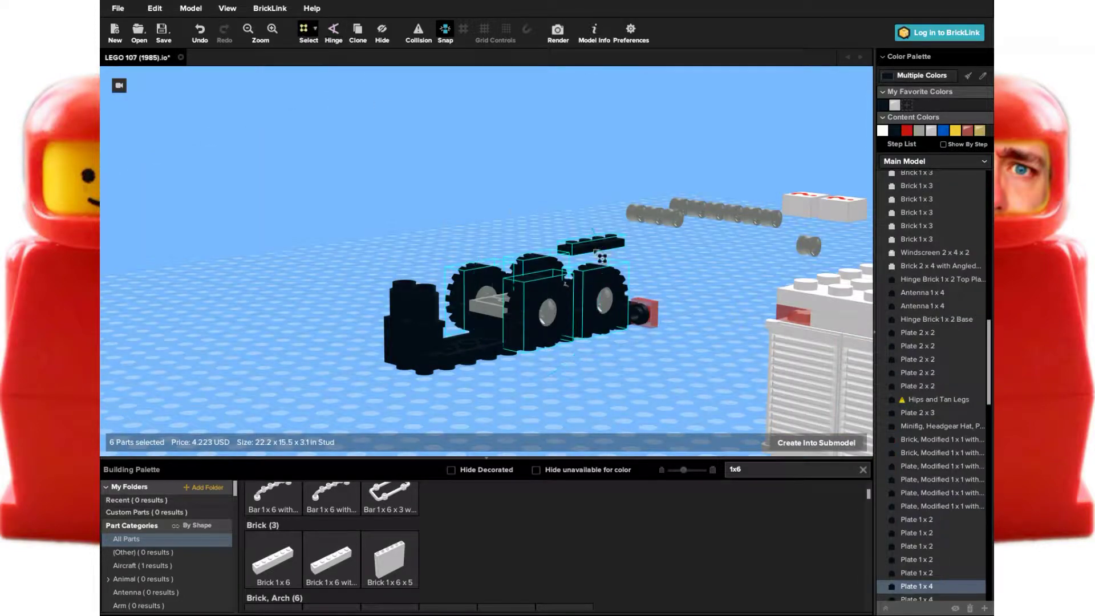
{"action": "right_click_drag", "start_coordinate": [519, 391], "coordinate": [660, 386]}
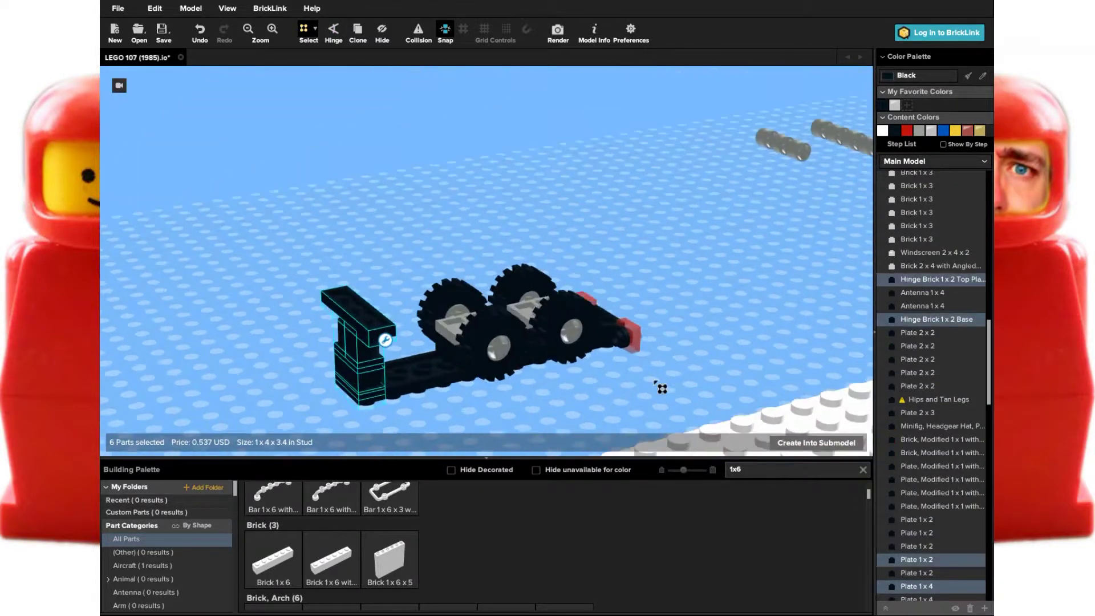
Step: Fold the hinged support with its 1 x 4 plate down level with the chassis using the Hinge tool
{"action": "key", "text": "h"}
{"action": "left_click", "coordinate": [365, 371]}
{"action": "left_click", "coordinate": [364, 379]}
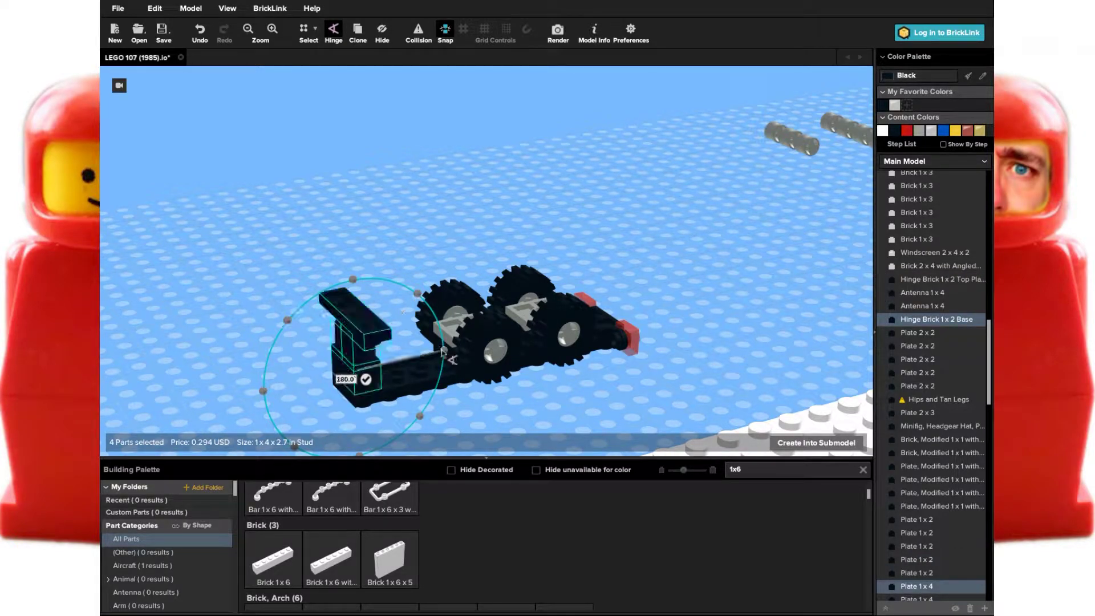
{"action": "right_click_drag", "start_coordinate": [444, 352], "coordinate": [565, 259]}
Step: Select the complete white trailer body and flip it upside down beside the wheeled chassis
{"action": "left_click", "coordinate": [567, 258]}
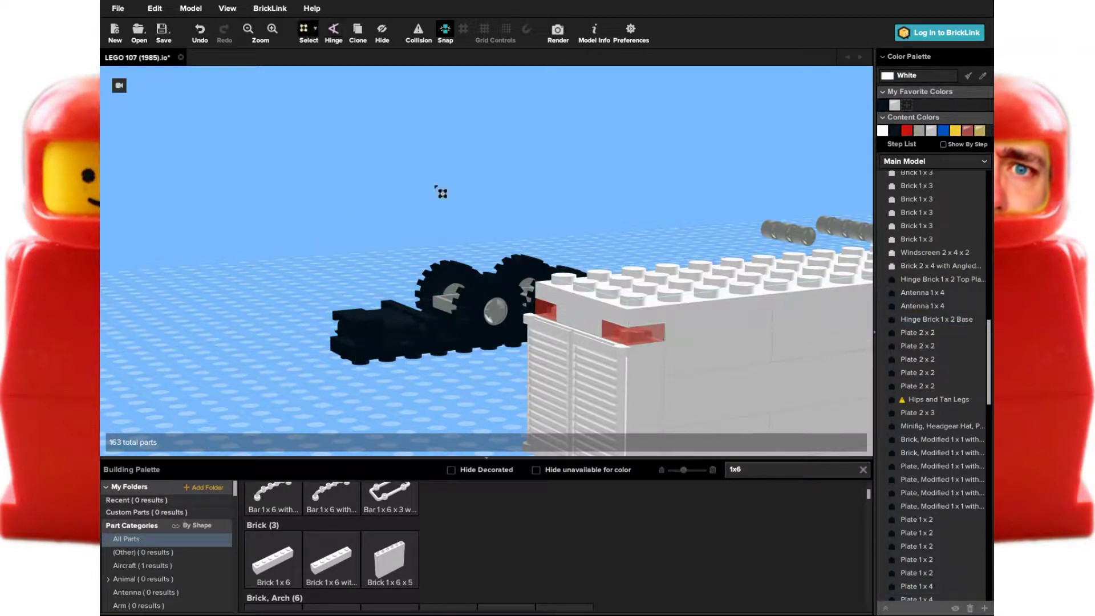
{"action": "left_click", "coordinate": [662, 256]}
{"action": "right_click_drag", "start_coordinate": [662, 256], "coordinate": [366, 238]}
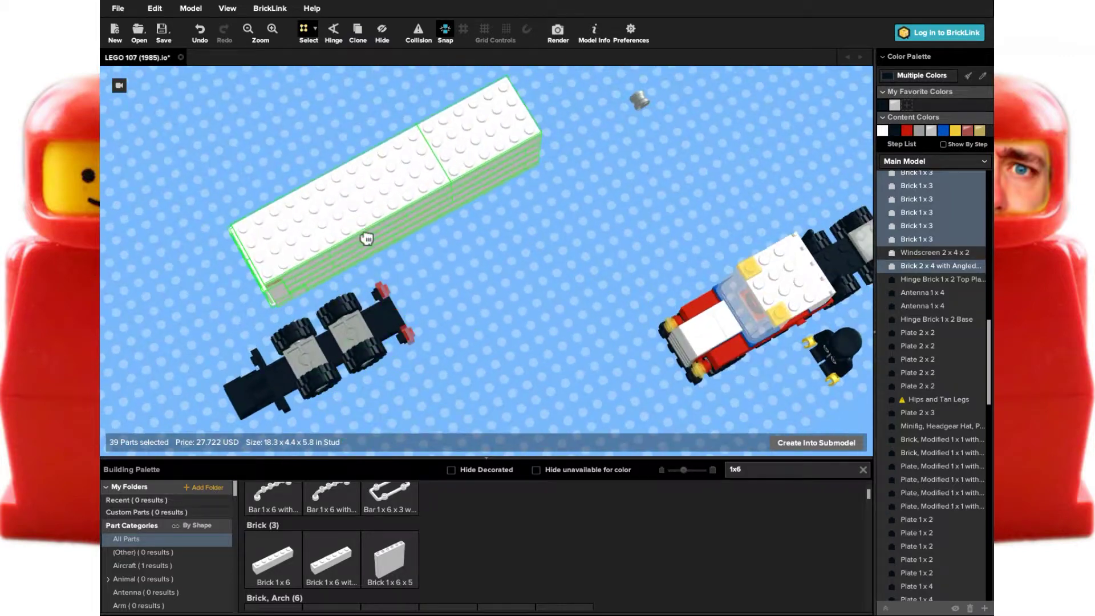
{"action": "left_click_drag", "start_coordinate": [366, 238], "coordinate": [430, 242]}
{"action": "left_click", "coordinate": [348, 342]}
{"action": "left_click", "coordinate": [471, 270]}
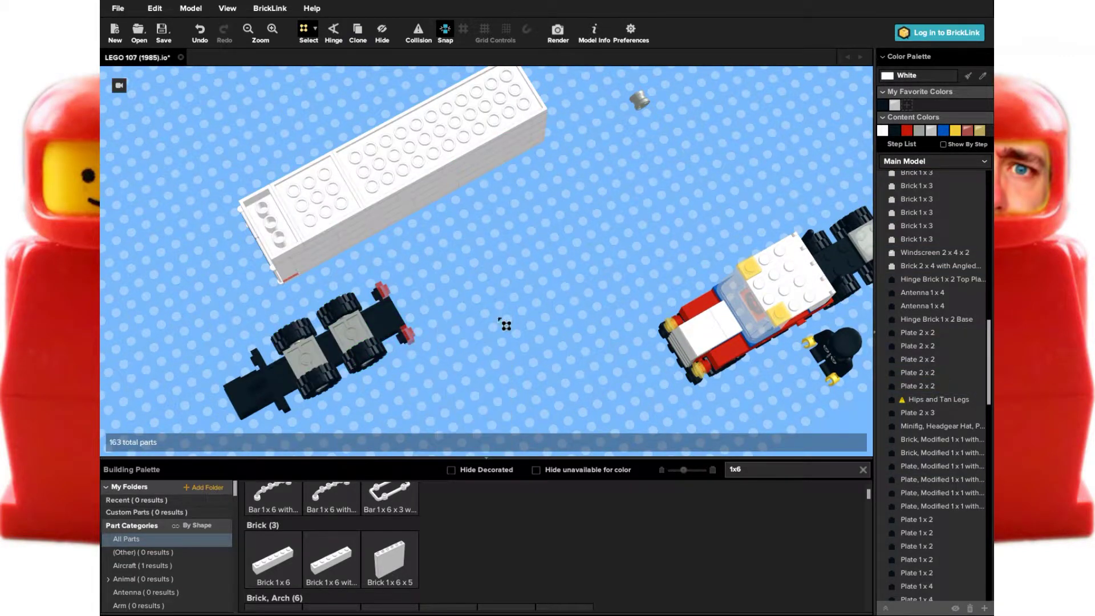
Step: Join the wheeled chassis to the underside of the white trailer body, undoing a misplaced move
{"action": "right_click_drag", "start_coordinate": [505, 325], "coordinate": [599, 342]}
{"action": "left_click", "coordinate": [604, 350]}
{"action": "left_click", "coordinate": [571, 371]}
{"action": "left_click", "coordinate": [550, 306]}
{"action": "right_click_drag", "start_coordinate": [702, 268], "coordinate": [656, 331]}
{"action": "left_click", "coordinate": [460, 416]}
{"action": "left_click", "coordinate": [547, 220]}
{"action": "left_click_drag", "start_coordinate": [485, 265], "coordinate": [442, 254]}
{"action": "left_click", "coordinate": [547, 257]}
{"action": "right_click_drag", "start_coordinate": [548, 257], "coordinate": [496, 303]}
{"action": "key", "text": "ctrl+z"}
Step: Turn the joined trailer upright on its wheels and delete the leftover parts lying around the models
{"action": "left_click_drag", "start_coordinate": [380, 223], "coordinate": [104, 326]}
{"action": "left_click_drag", "start_coordinate": [256, 264], "coordinate": [435, 154]}
{"action": "left_click", "coordinate": [545, 211]}
{"action": "left_click", "coordinate": [502, 232]}
{"action": "right_click_drag", "start_coordinate": [501, 233], "coordinate": [672, 169]}
{"action": "left_click_drag", "start_coordinate": [746, 86], "coordinate": [506, 102]}
{"action": "right_click", "coordinate": [539, 264]}
{"action": "left_click", "coordinate": [679, 122]}
{"action": "left_click_drag", "start_coordinate": [678, 122], "coordinate": [521, 220]}
{"action": "right_click_drag", "start_coordinate": [521, 220], "coordinate": [448, 213]}
{"action": "right_click_drag", "start_coordinate": [292, 185], "coordinate": [443, 205]}
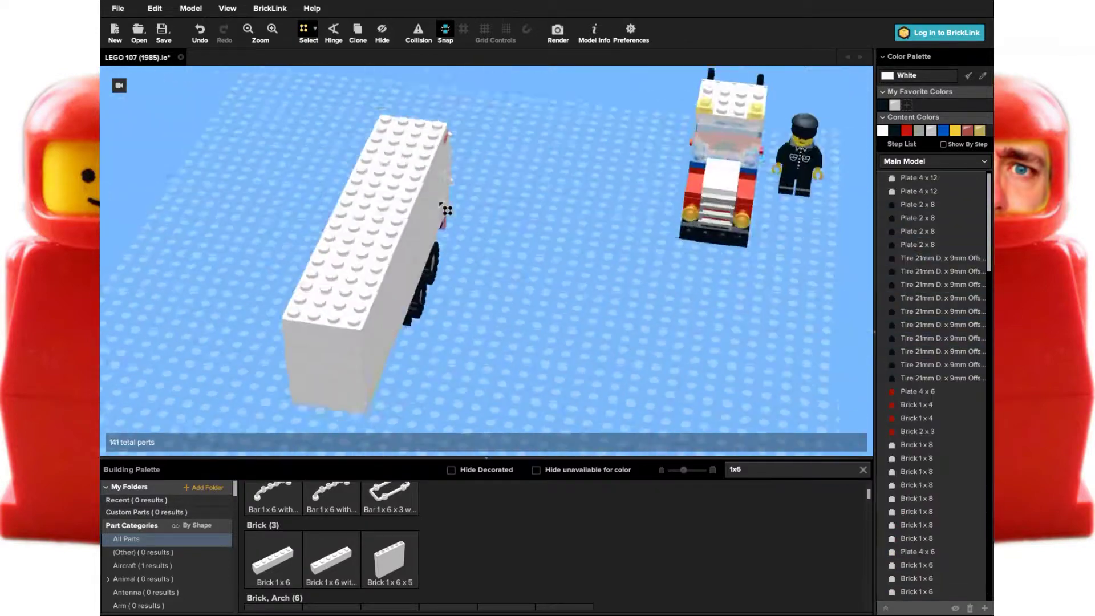
Step: Couple the assembled trailer to the rear of the red truck, over its back wheels
{"action": "left_click_drag", "start_coordinate": [846, 87], "coordinate": [624, 281]}
{"action": "right_click_drag", "start_coordinate": [400, 257], "coordinate": [137, 290]}
{"action": "left_click", "coordinate": [481, 134]}
{"action": "right_click_drag", "start_coordinate": [481, 135], "coordinate": [504, 207]}
{"action": "mouse_move", "coordinate": [504, 207]}
{"action": "left_mouse_down"}
{"action": "mouse_move", "coordinate": [494, 212]}
{"action": "mouse_move", "coordinate": [497, 97]}
{"action": "mouse_move", "coordinate": [494, 206]}
{"action": "left_mouse_up"}
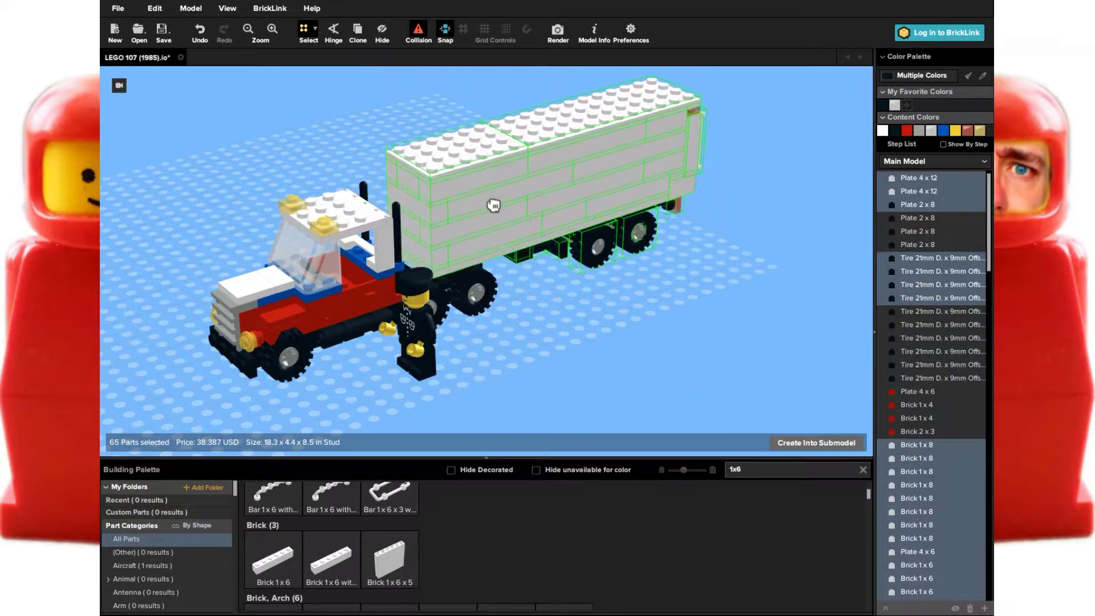
{"action": "right_click_drag", "start_coordinate": [498, 212], "coordinate": [626, 303]}
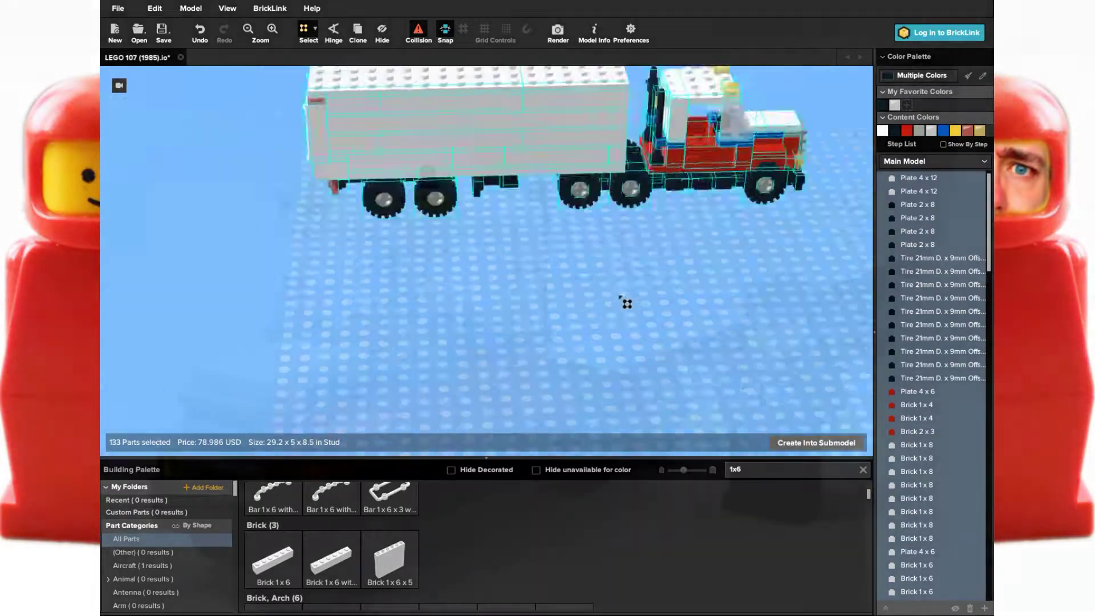